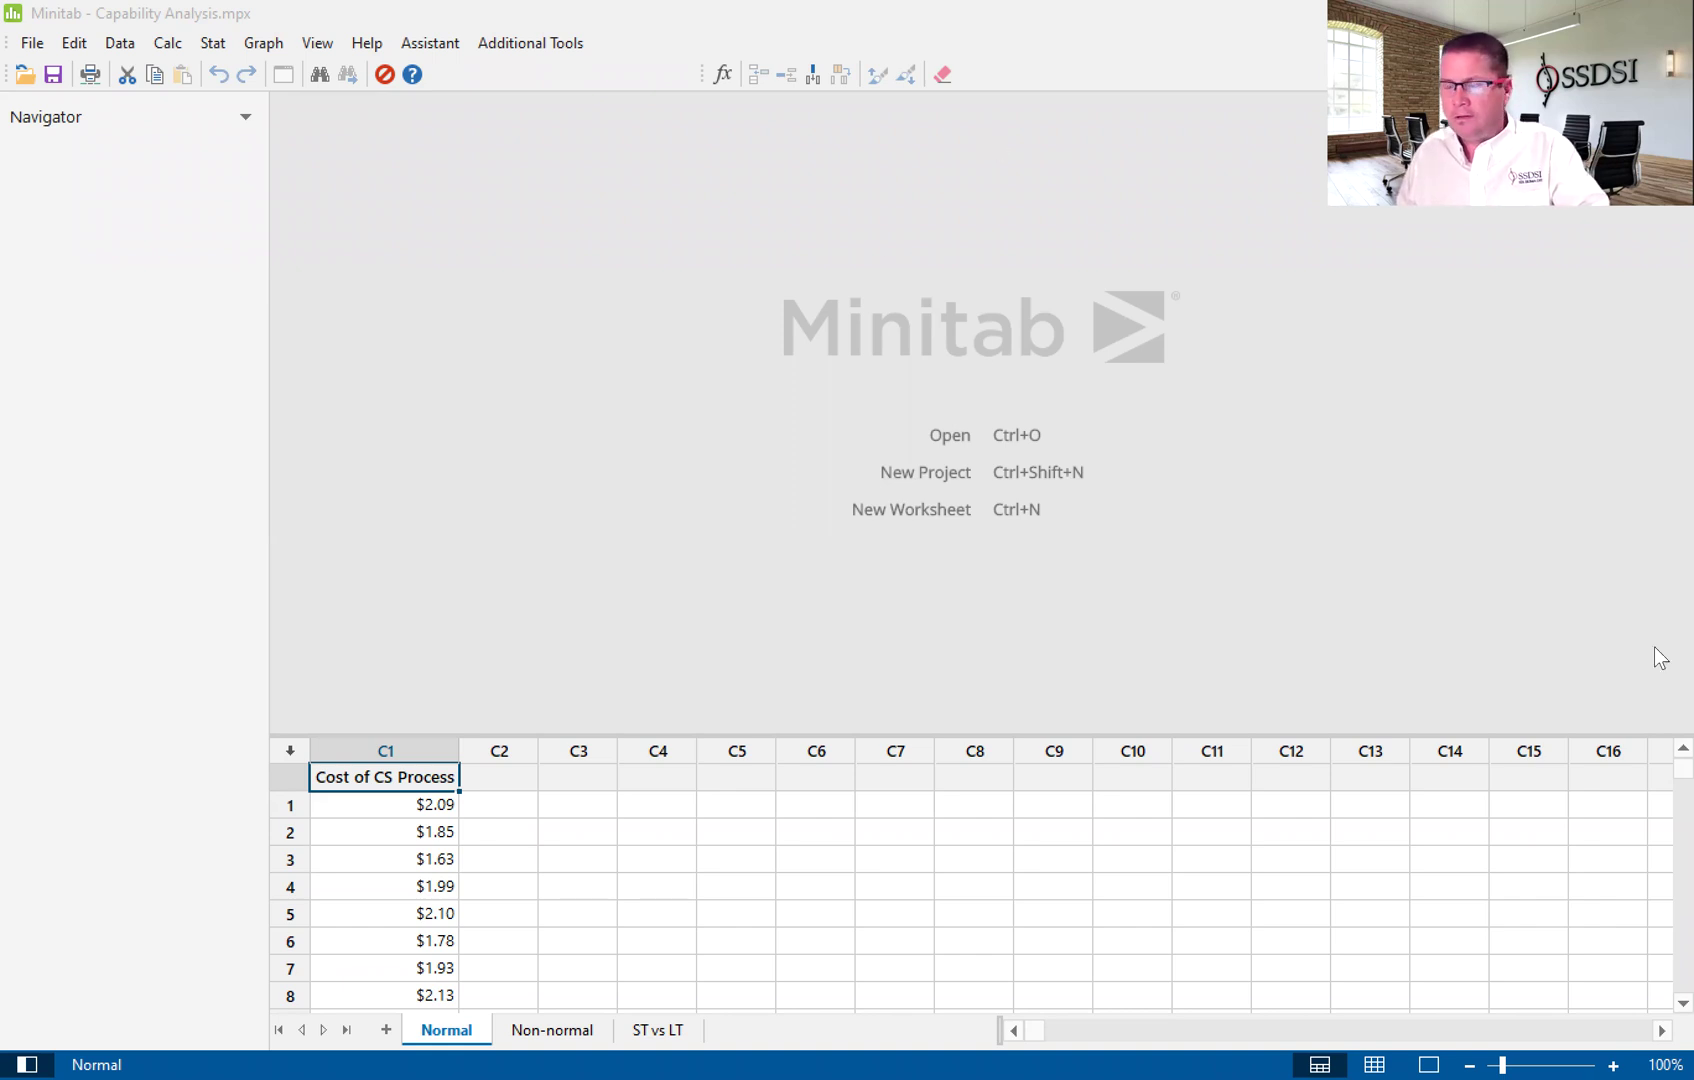
- Open the Assistant's guide for choosing a capability analysis and move it clear of the worksheet's first column
key("alt+n")
key("Down")
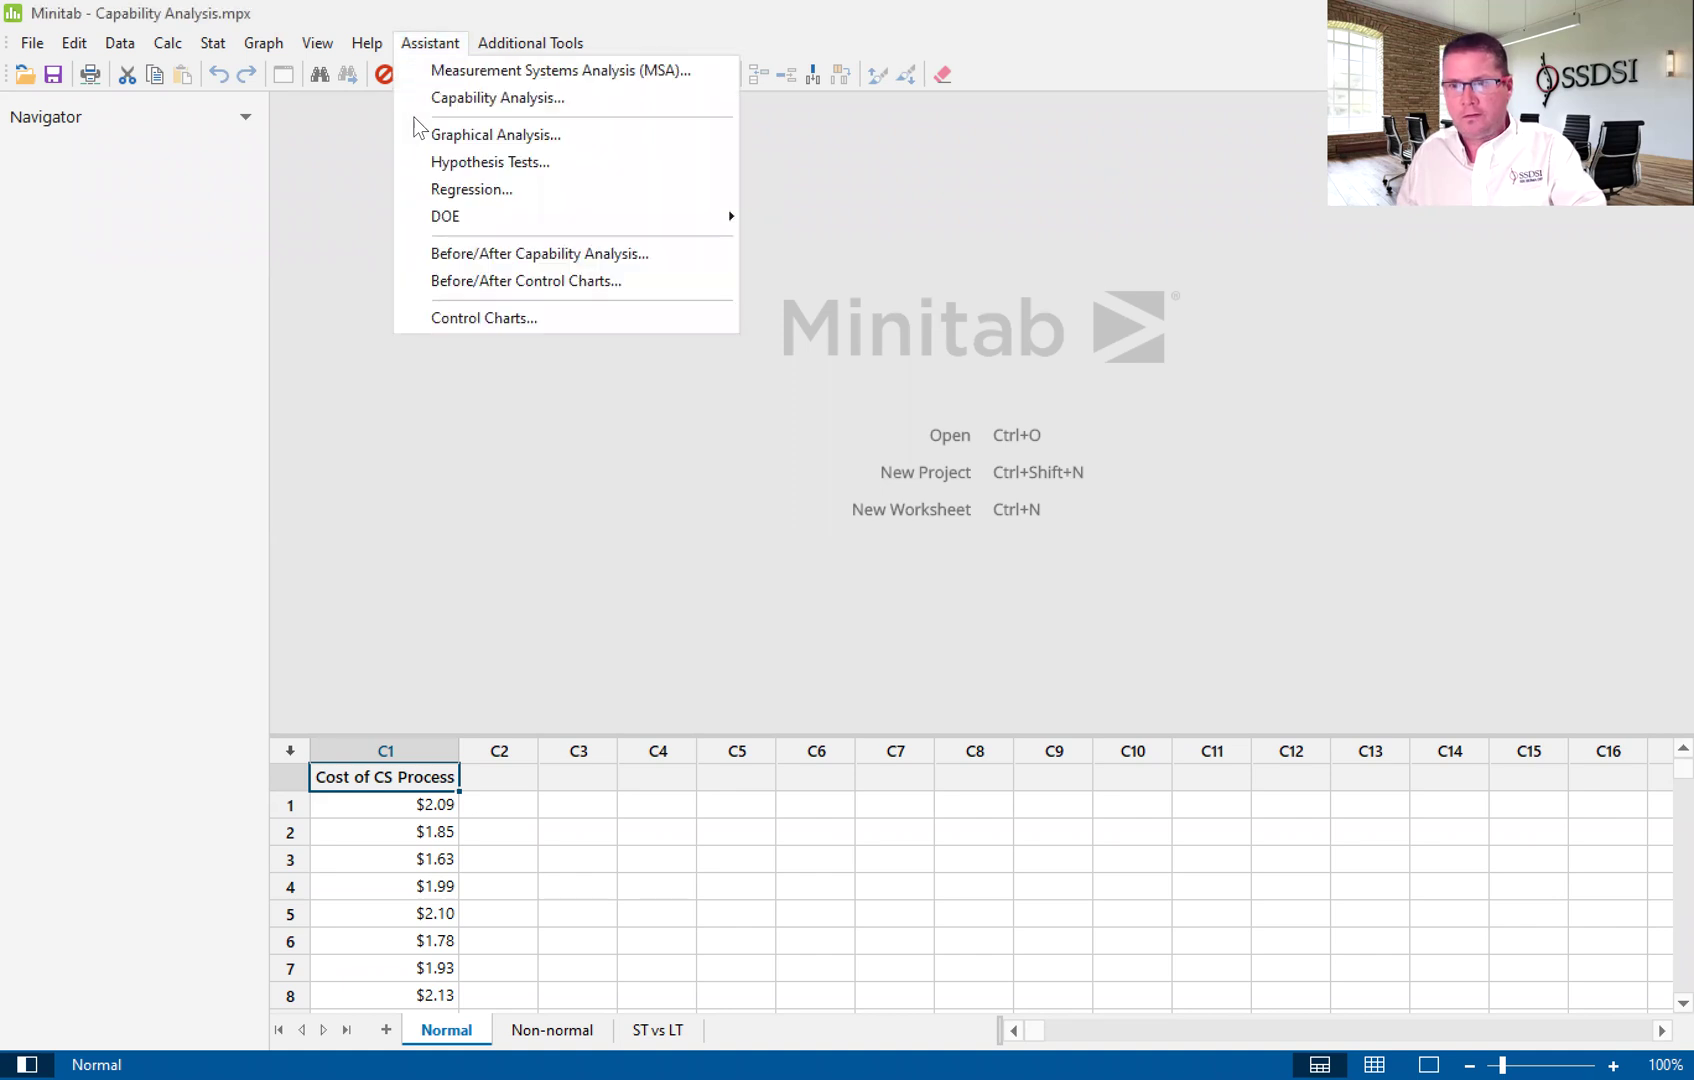
key("Down")
key("Down")
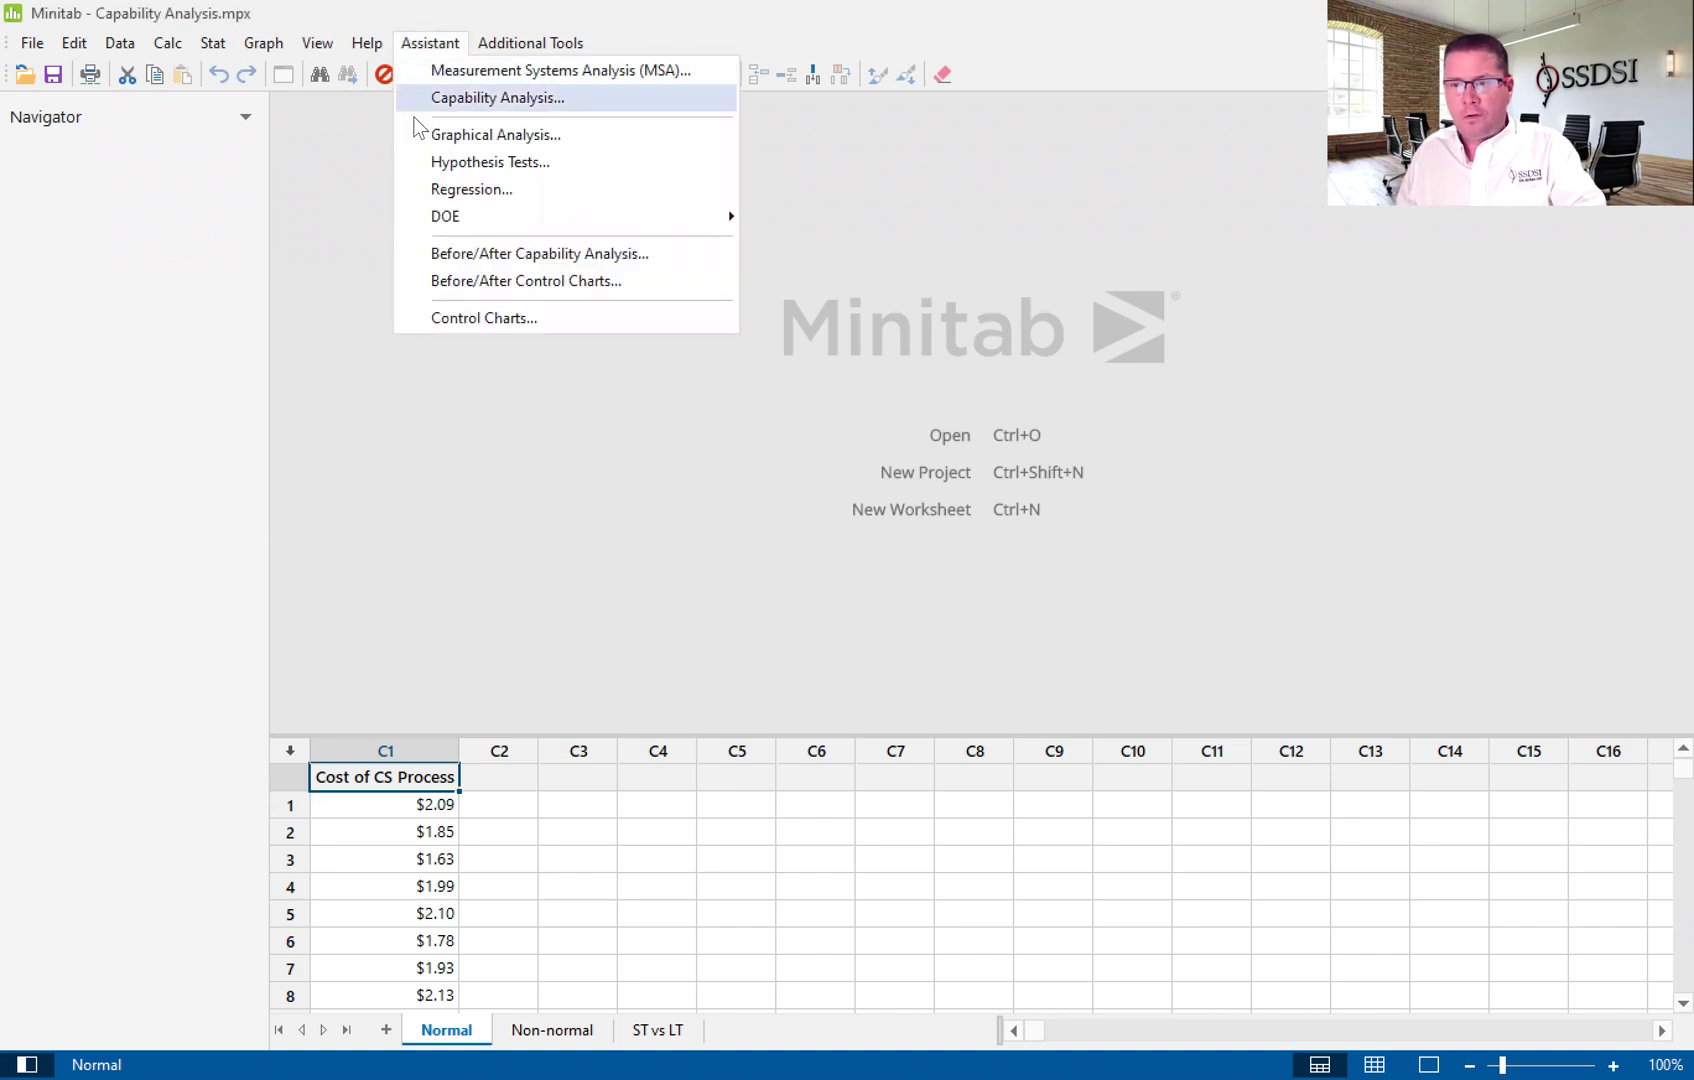
key("Return")
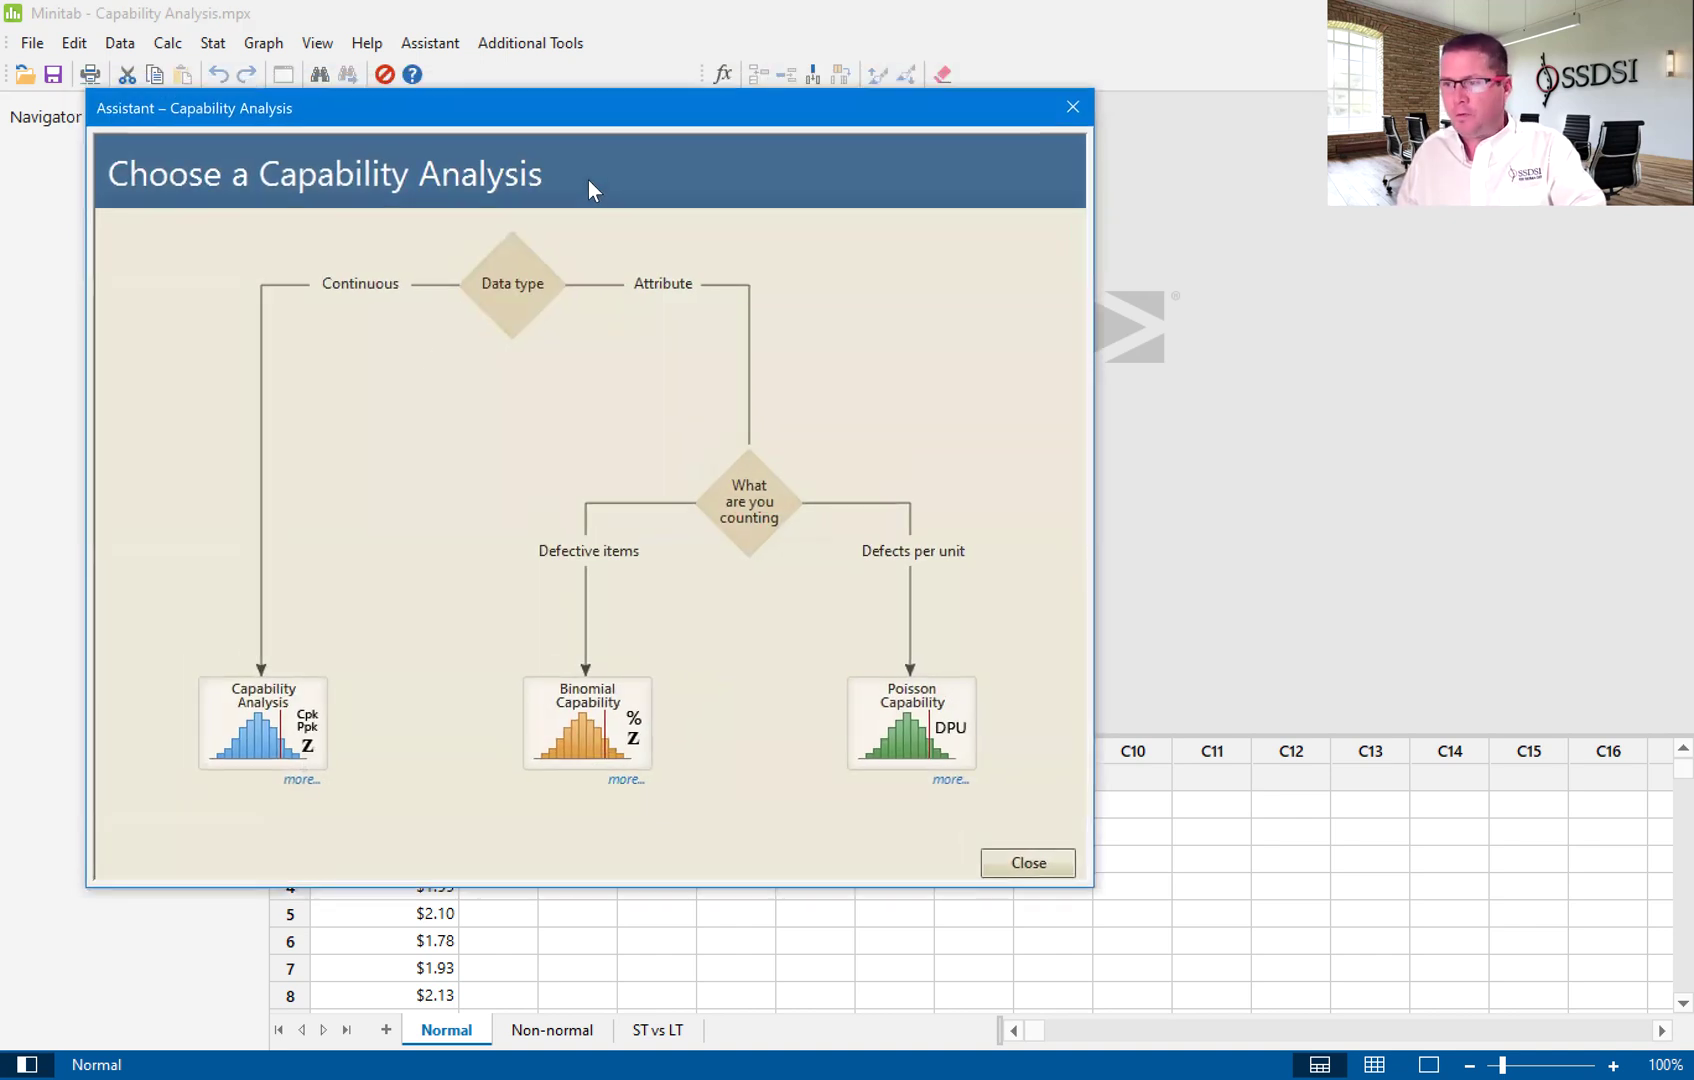
left_click_drag(537, 116, 1042, 124)
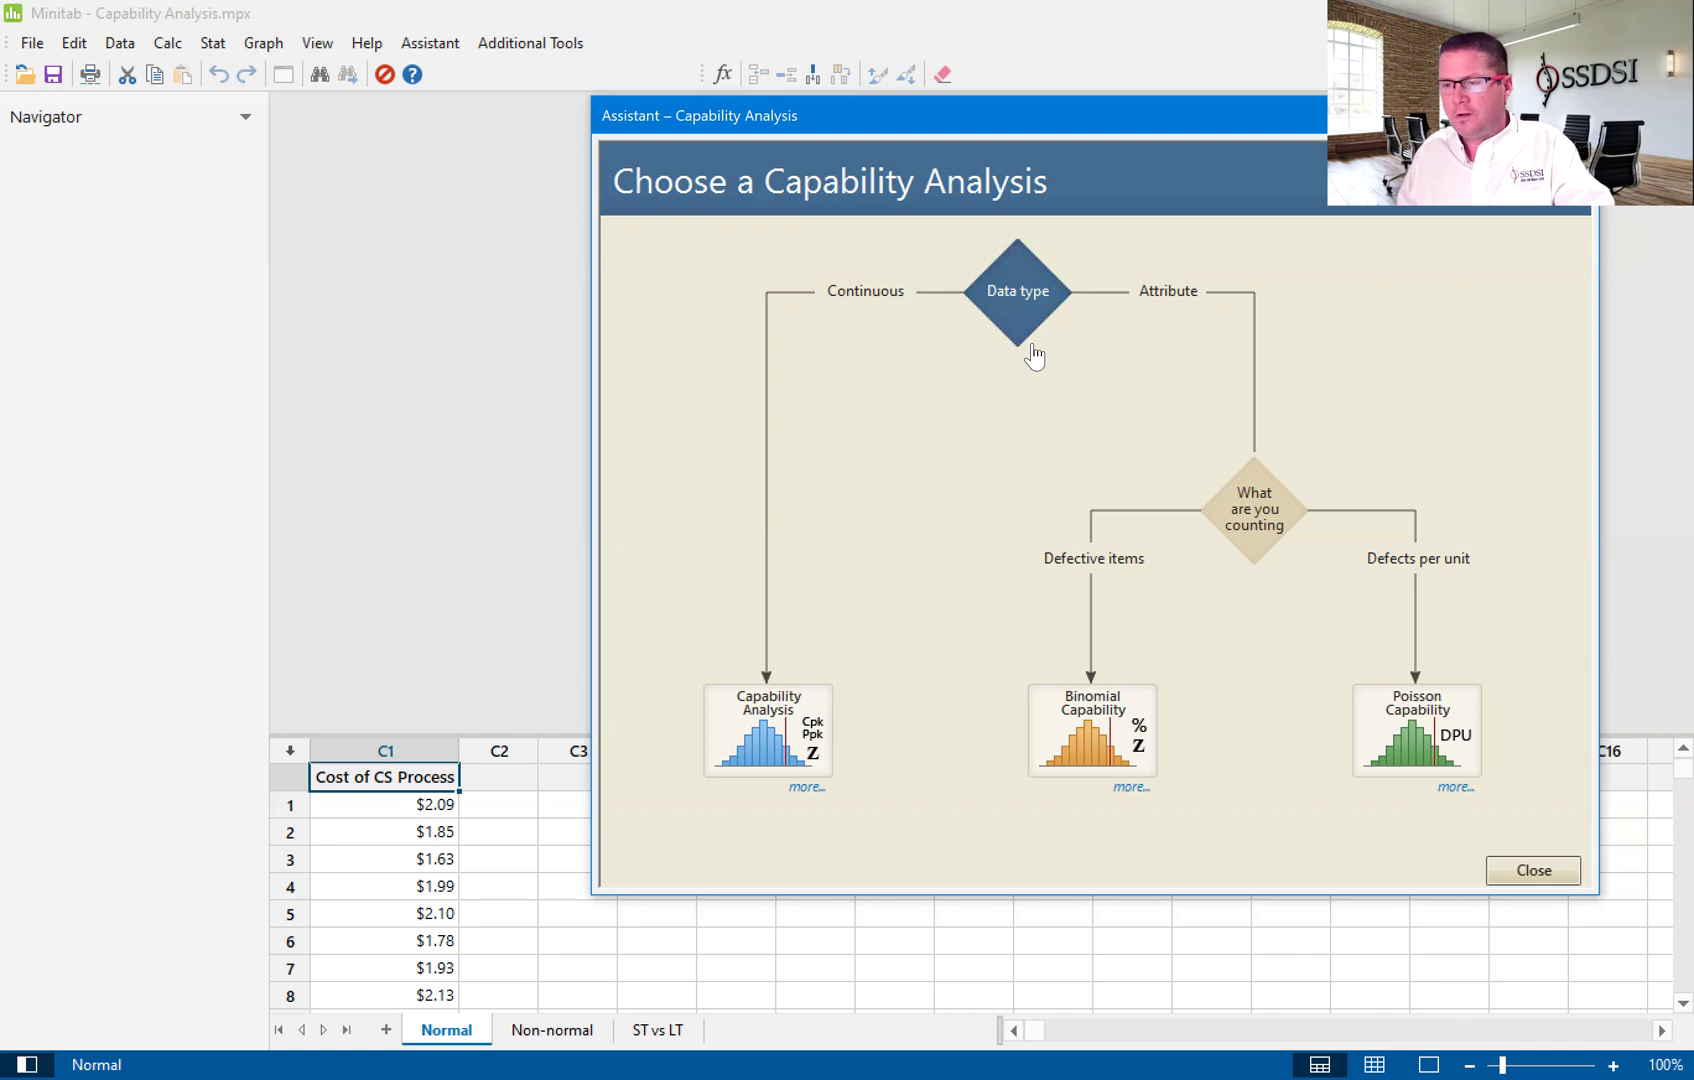
- Review the guide's explanation of continuous and attribute data, and start the Capability Analysis for continuous data
left_click(1035, 314)
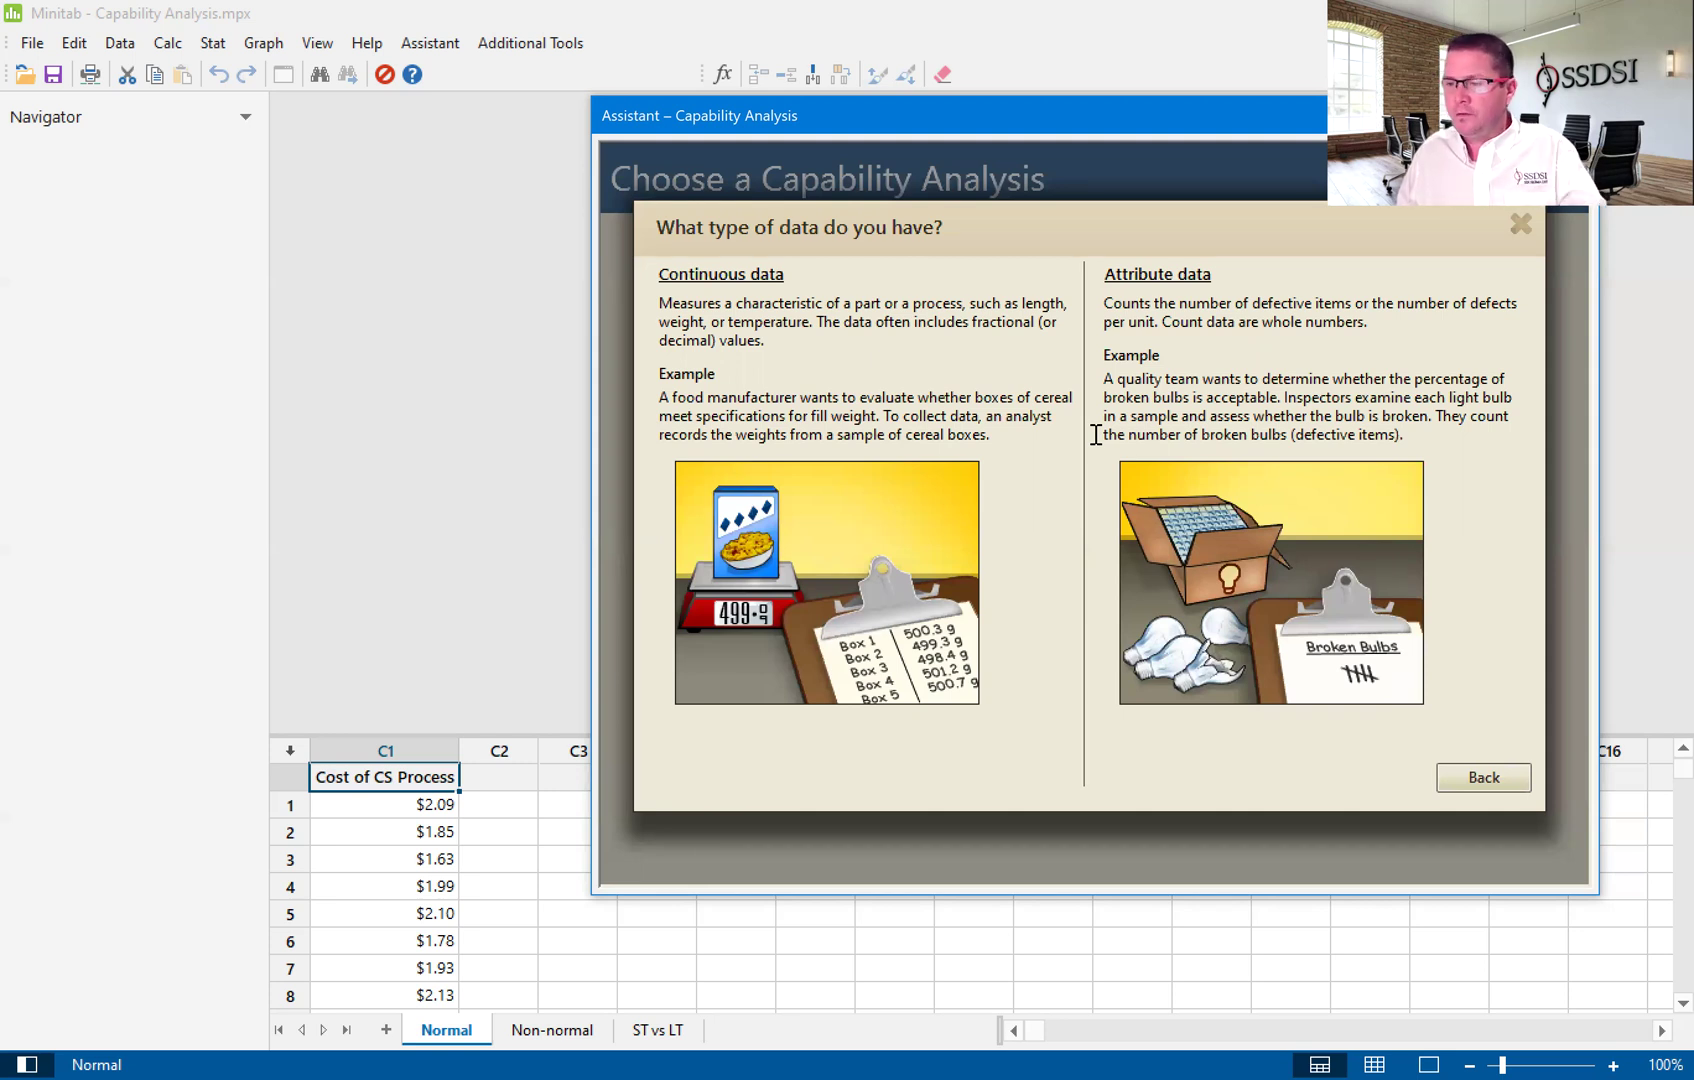
left_click(1484, 778)
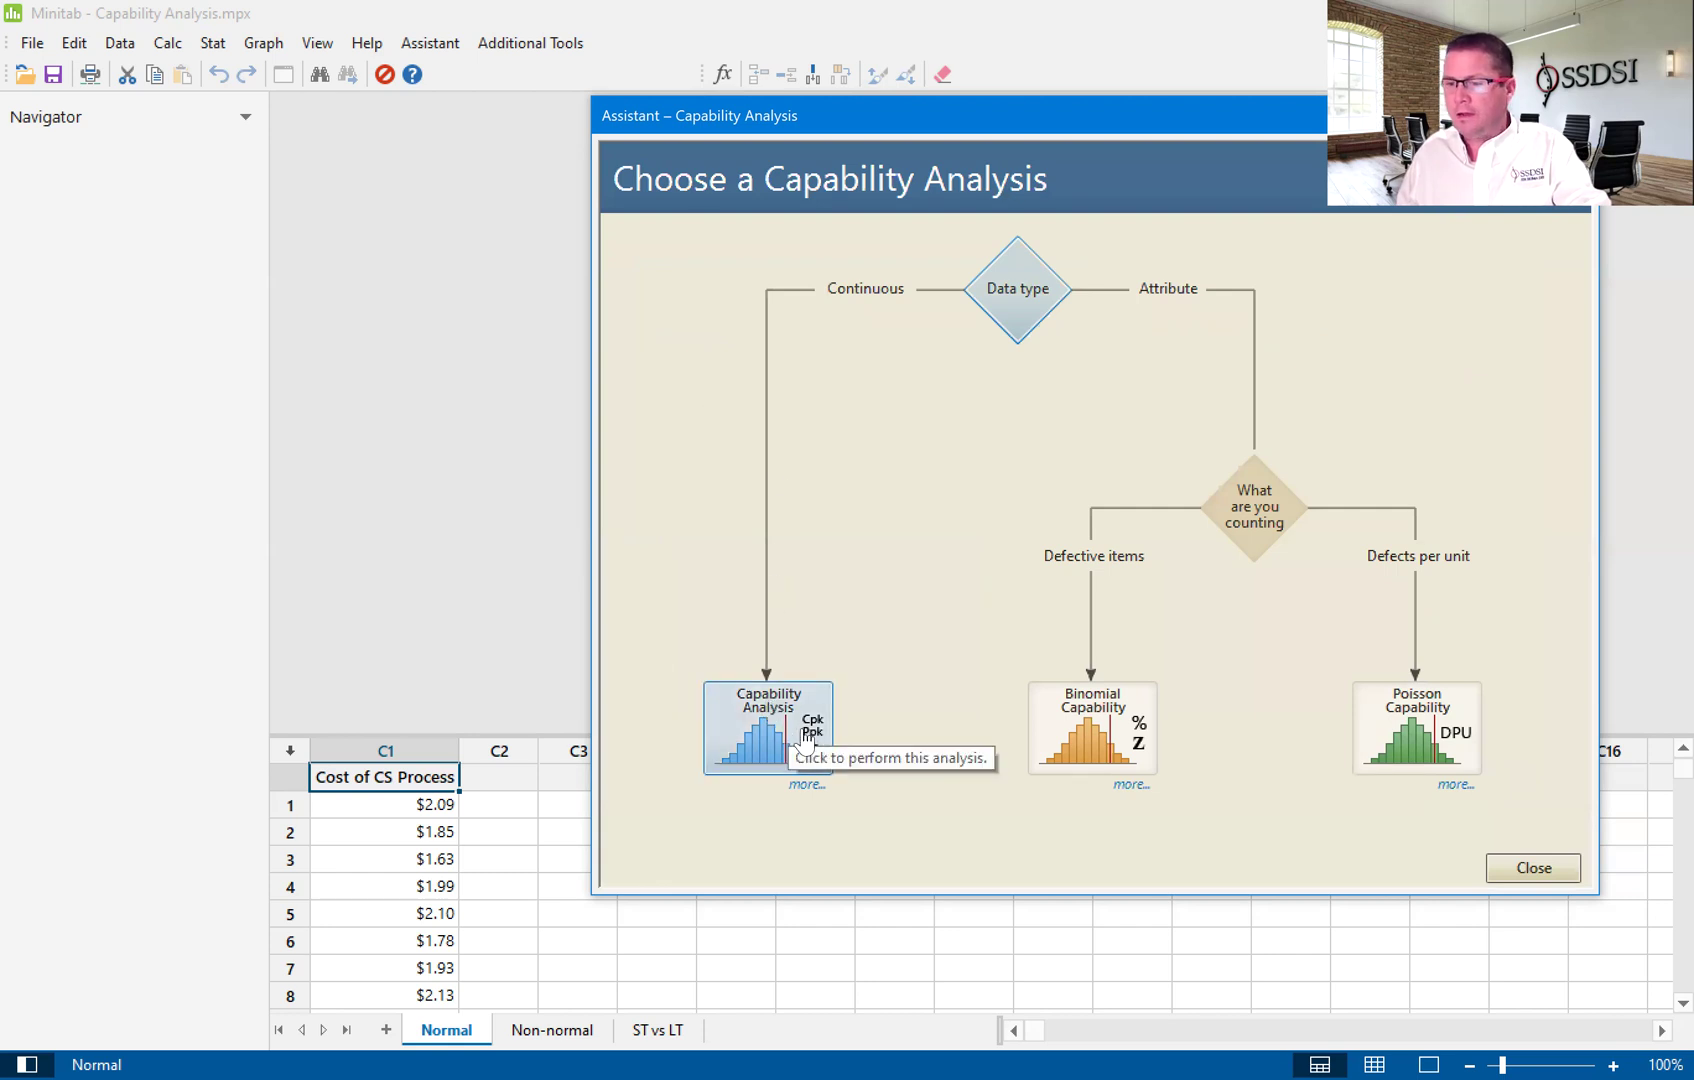
left_click(776, 728)
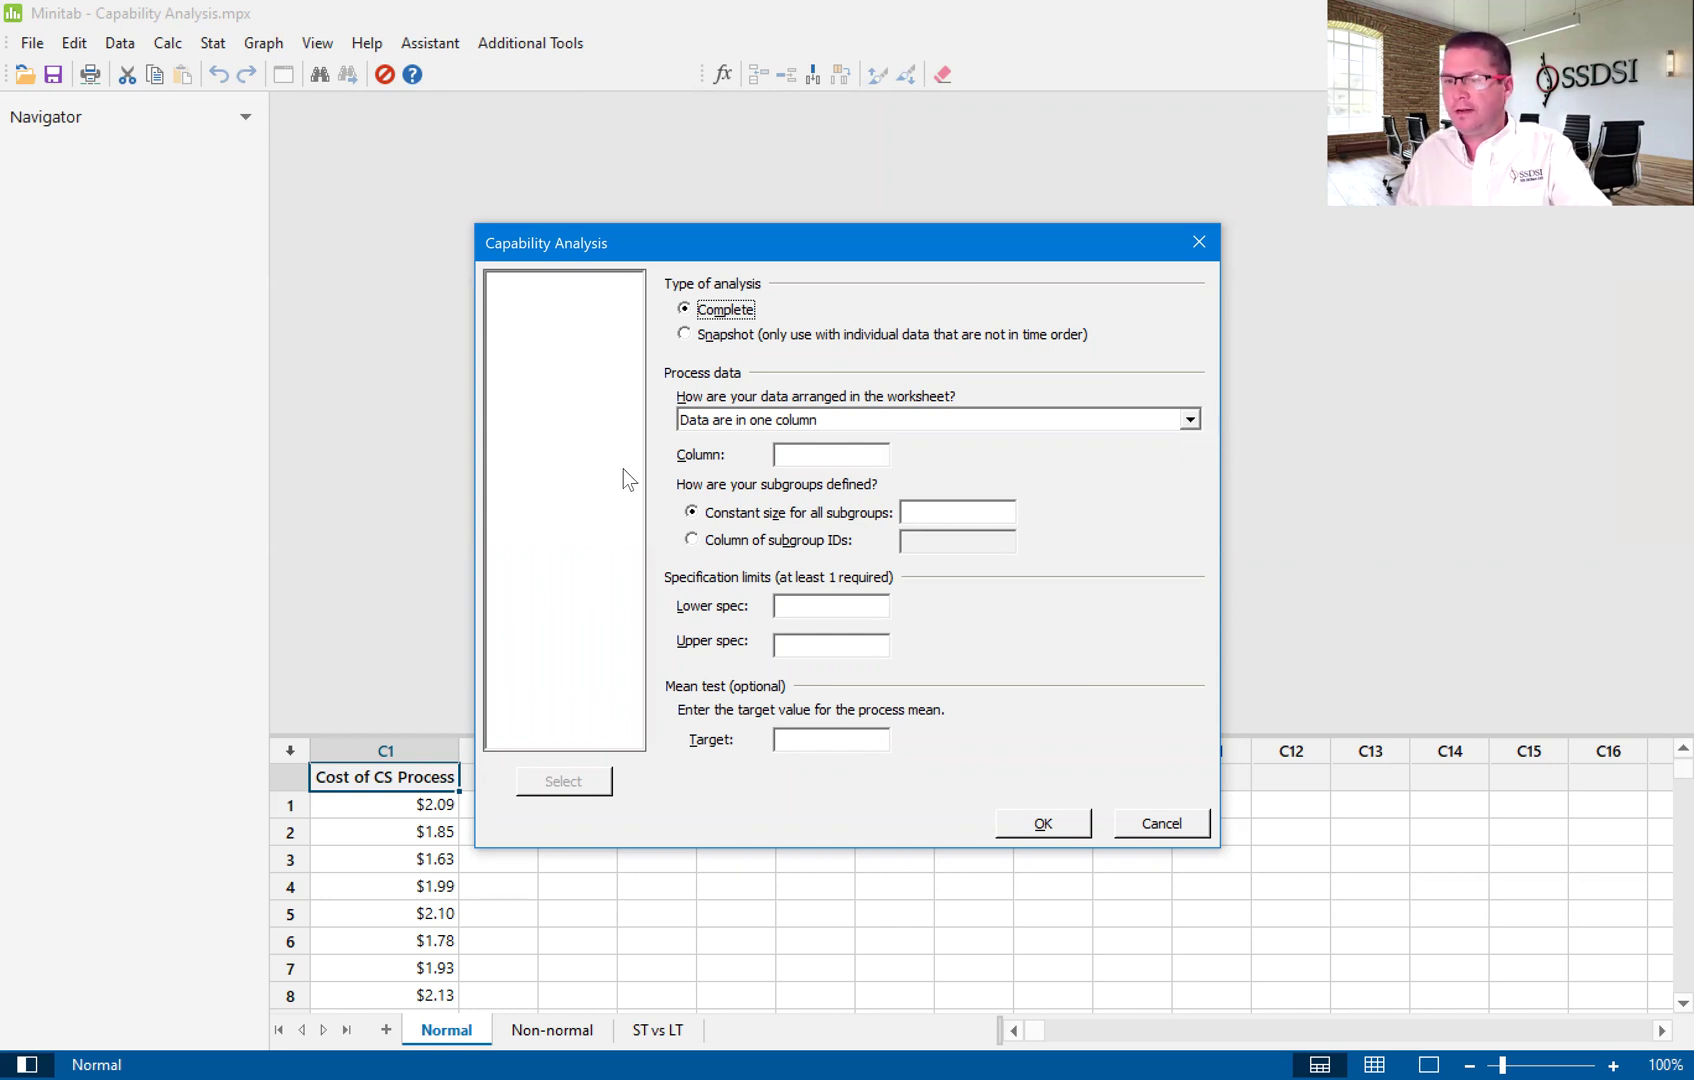
left_click(1189, 414)
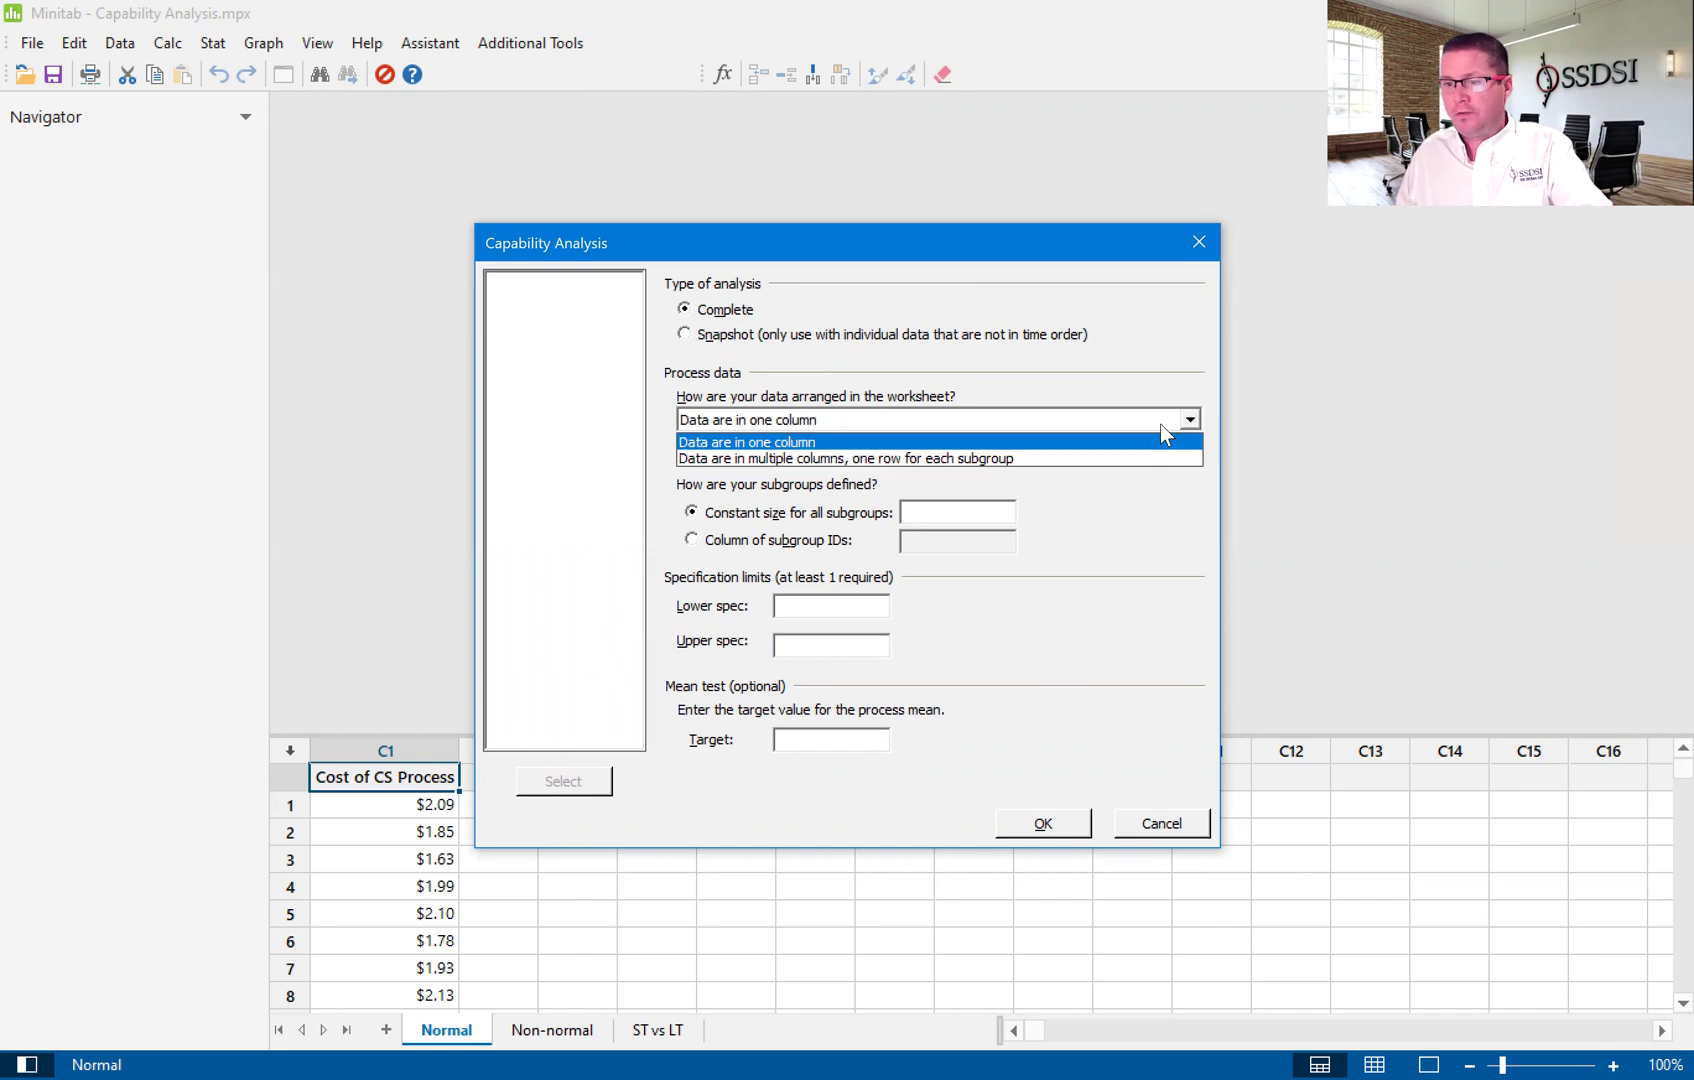
left_click(1036, 461)
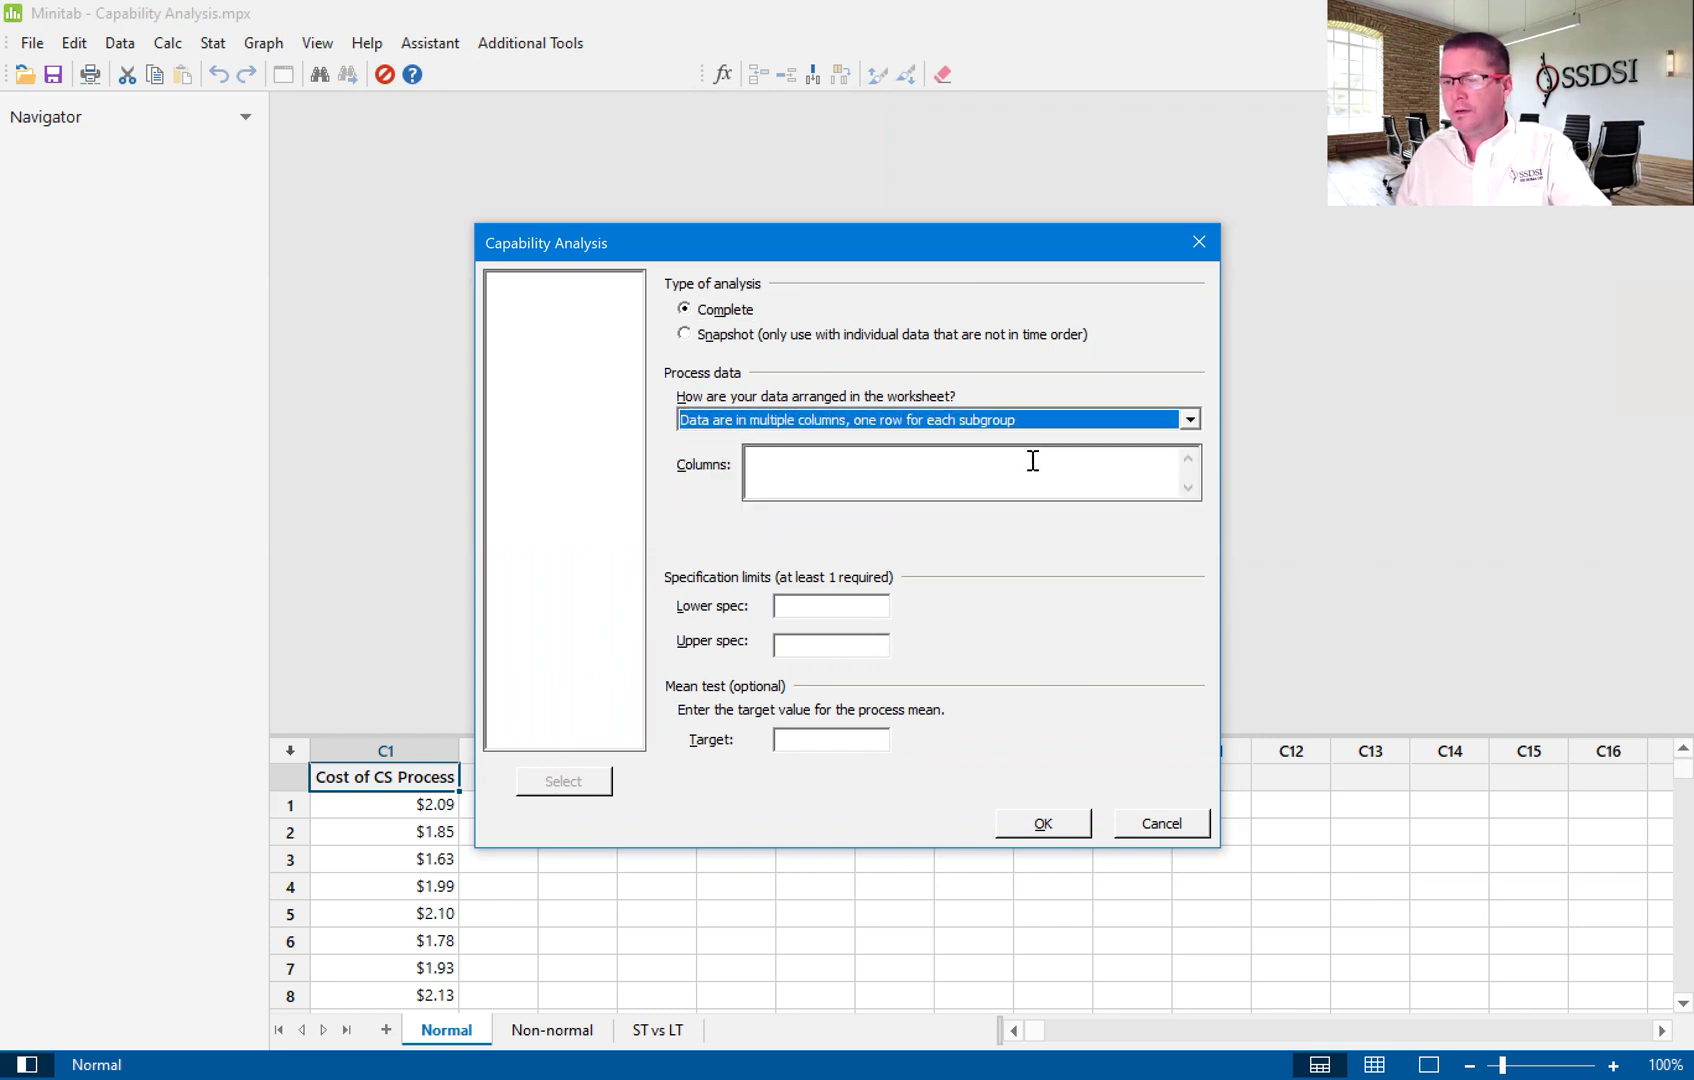
left_click(1191, 419)
left_click(985, 433)
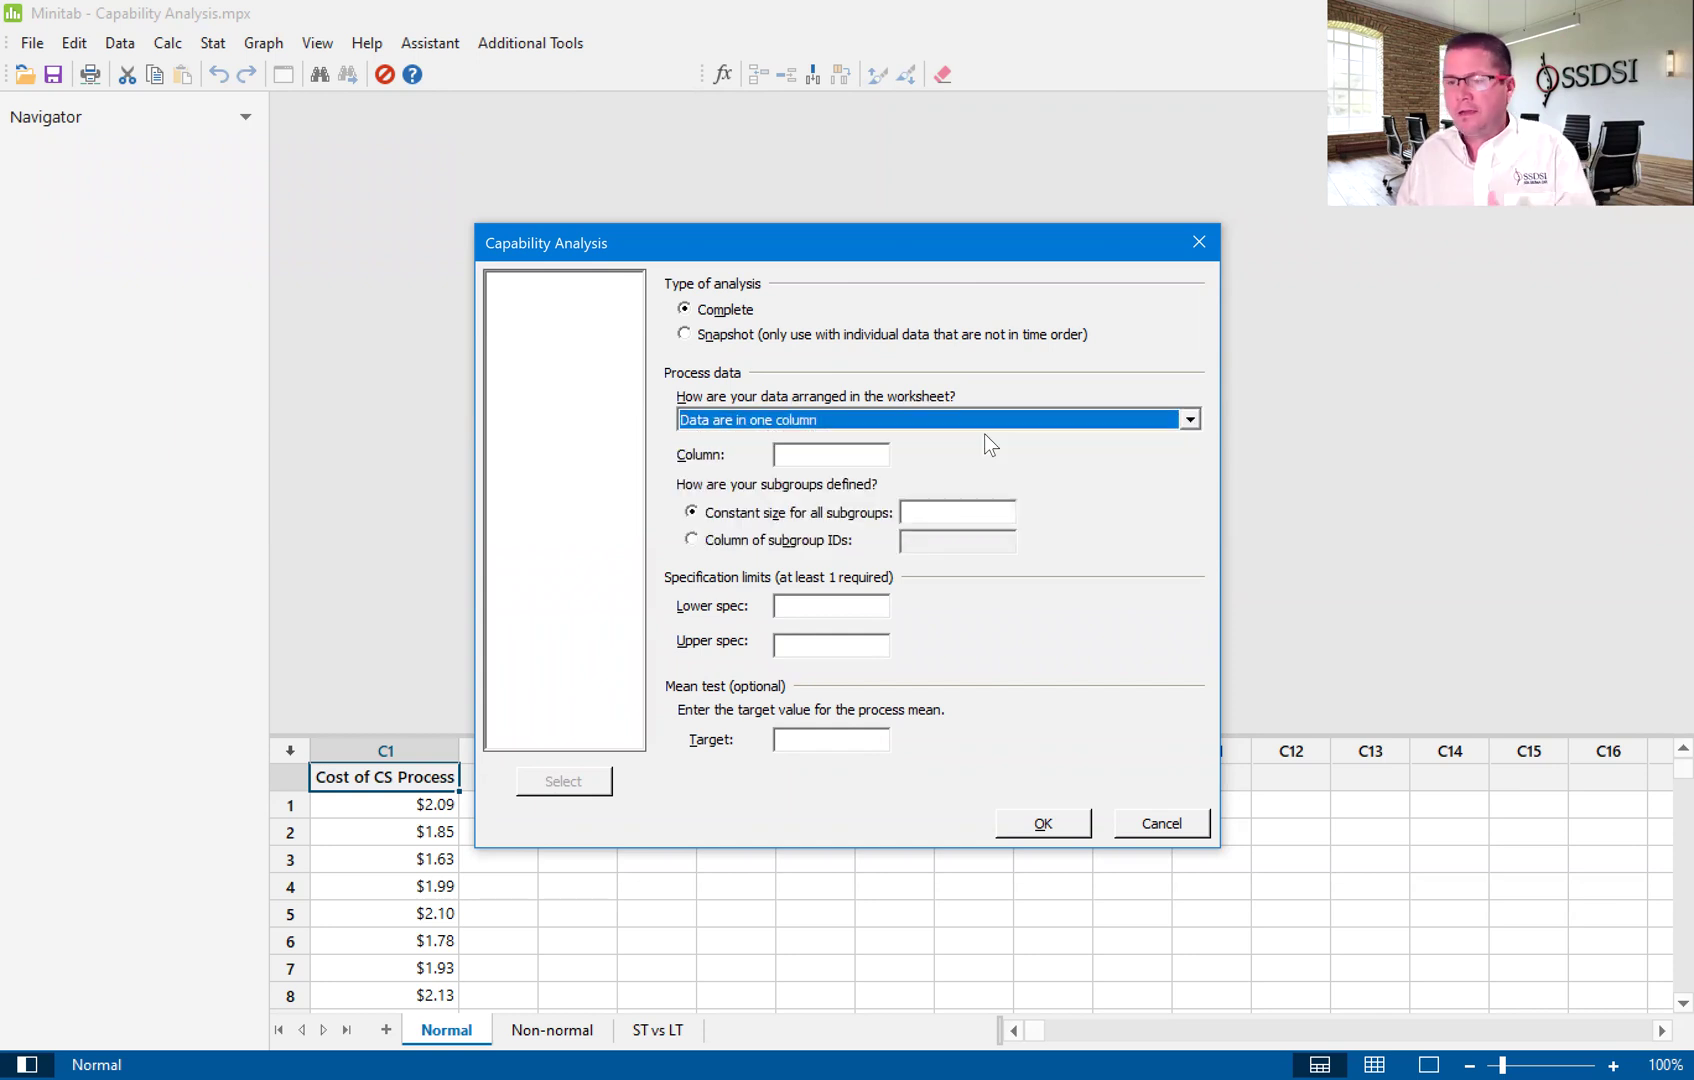
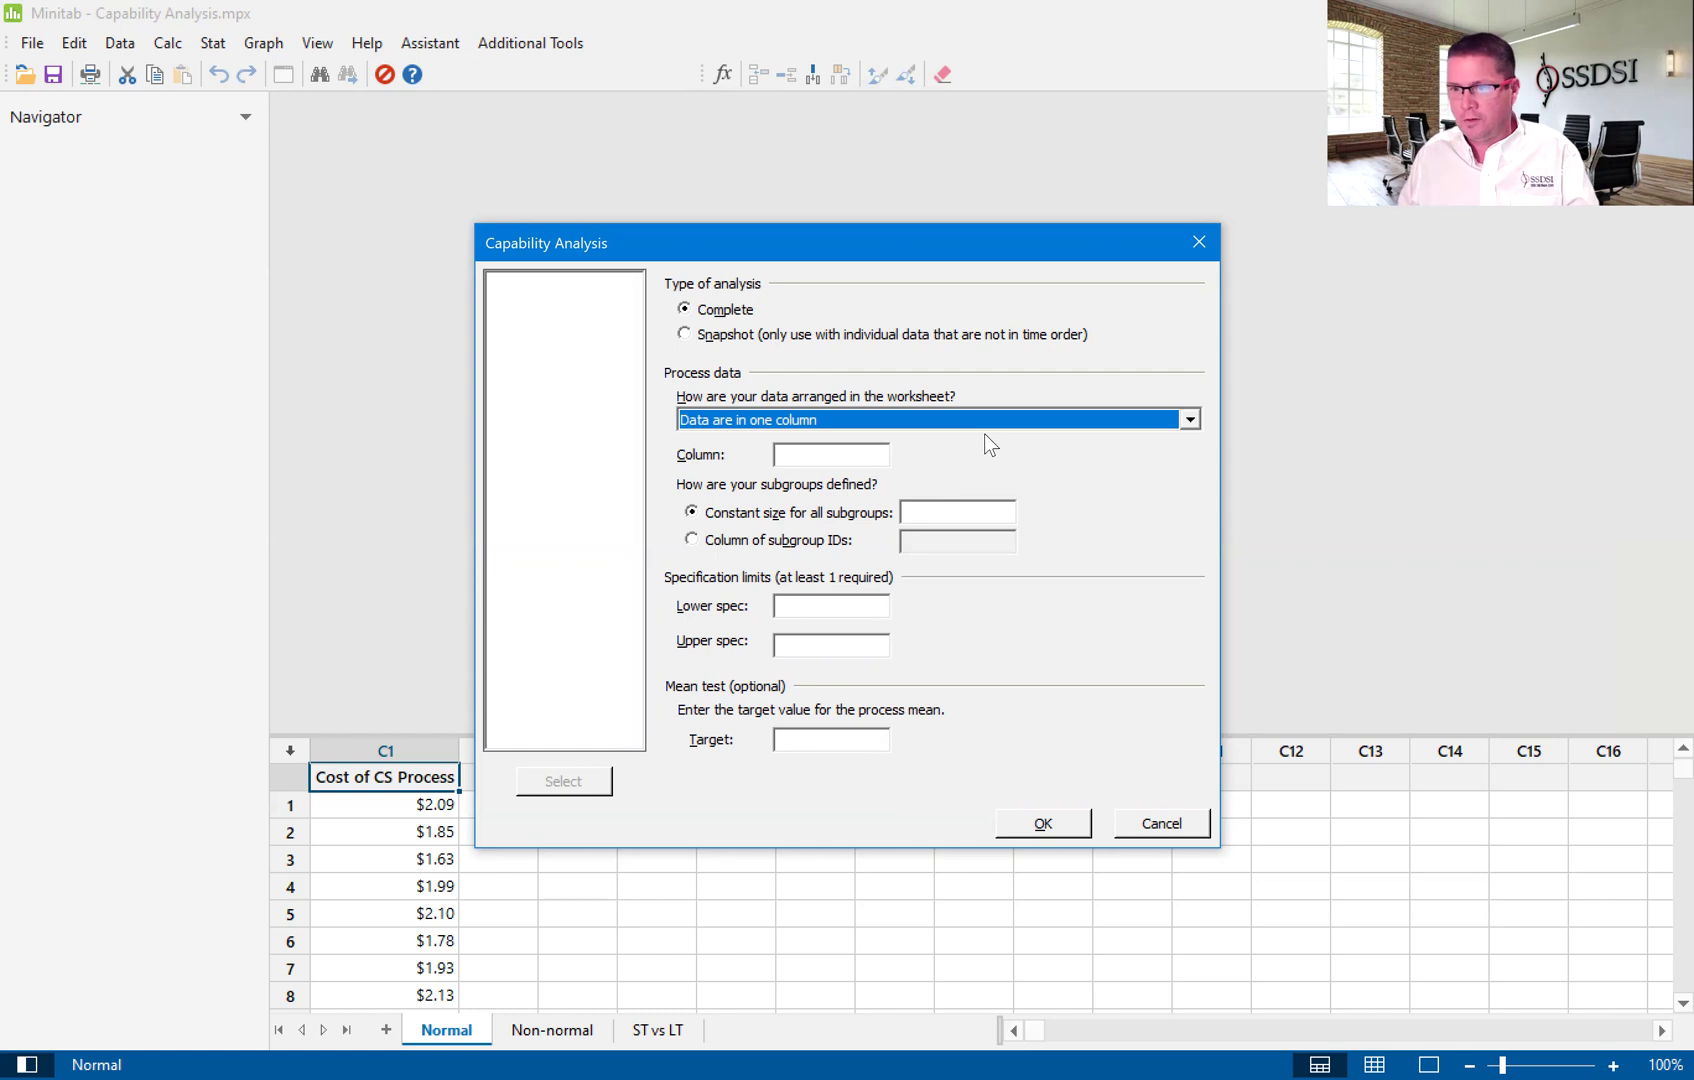
- Use the Cost of CS Process column as the process data with a constant subgroup size of 1
left_click(827, 453)
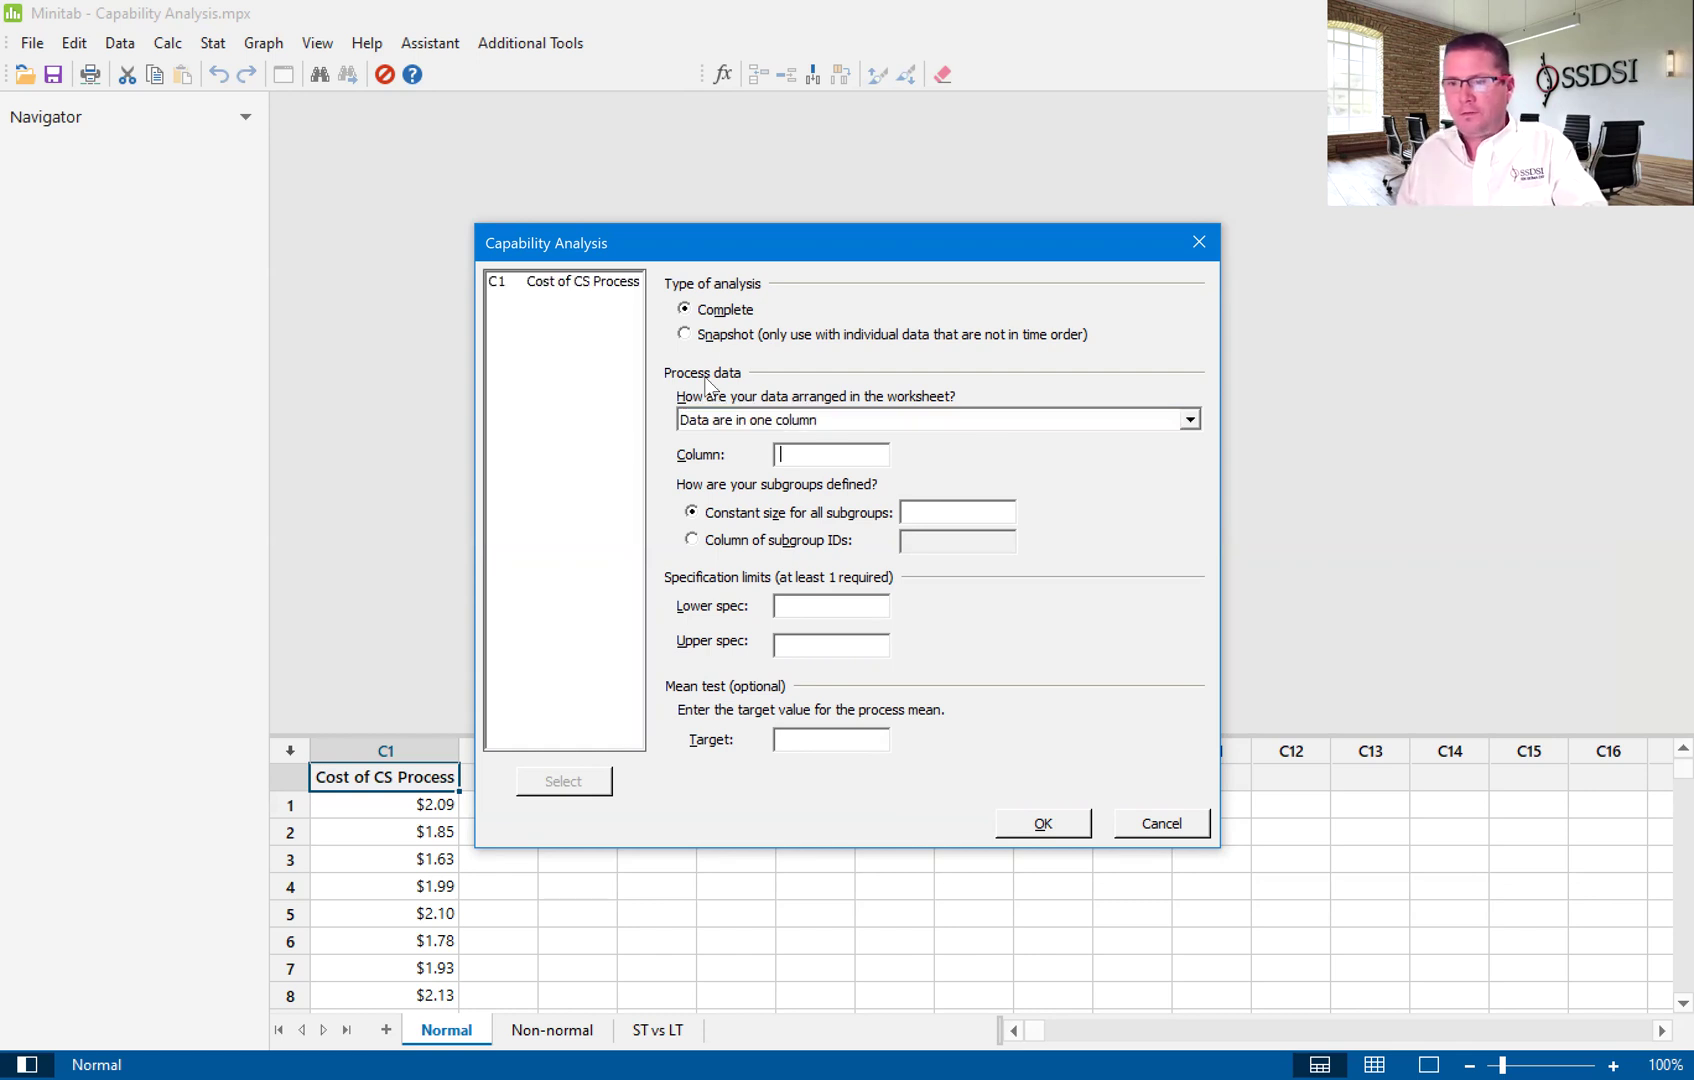
left_click(566, 285)
double_click(566, 285)
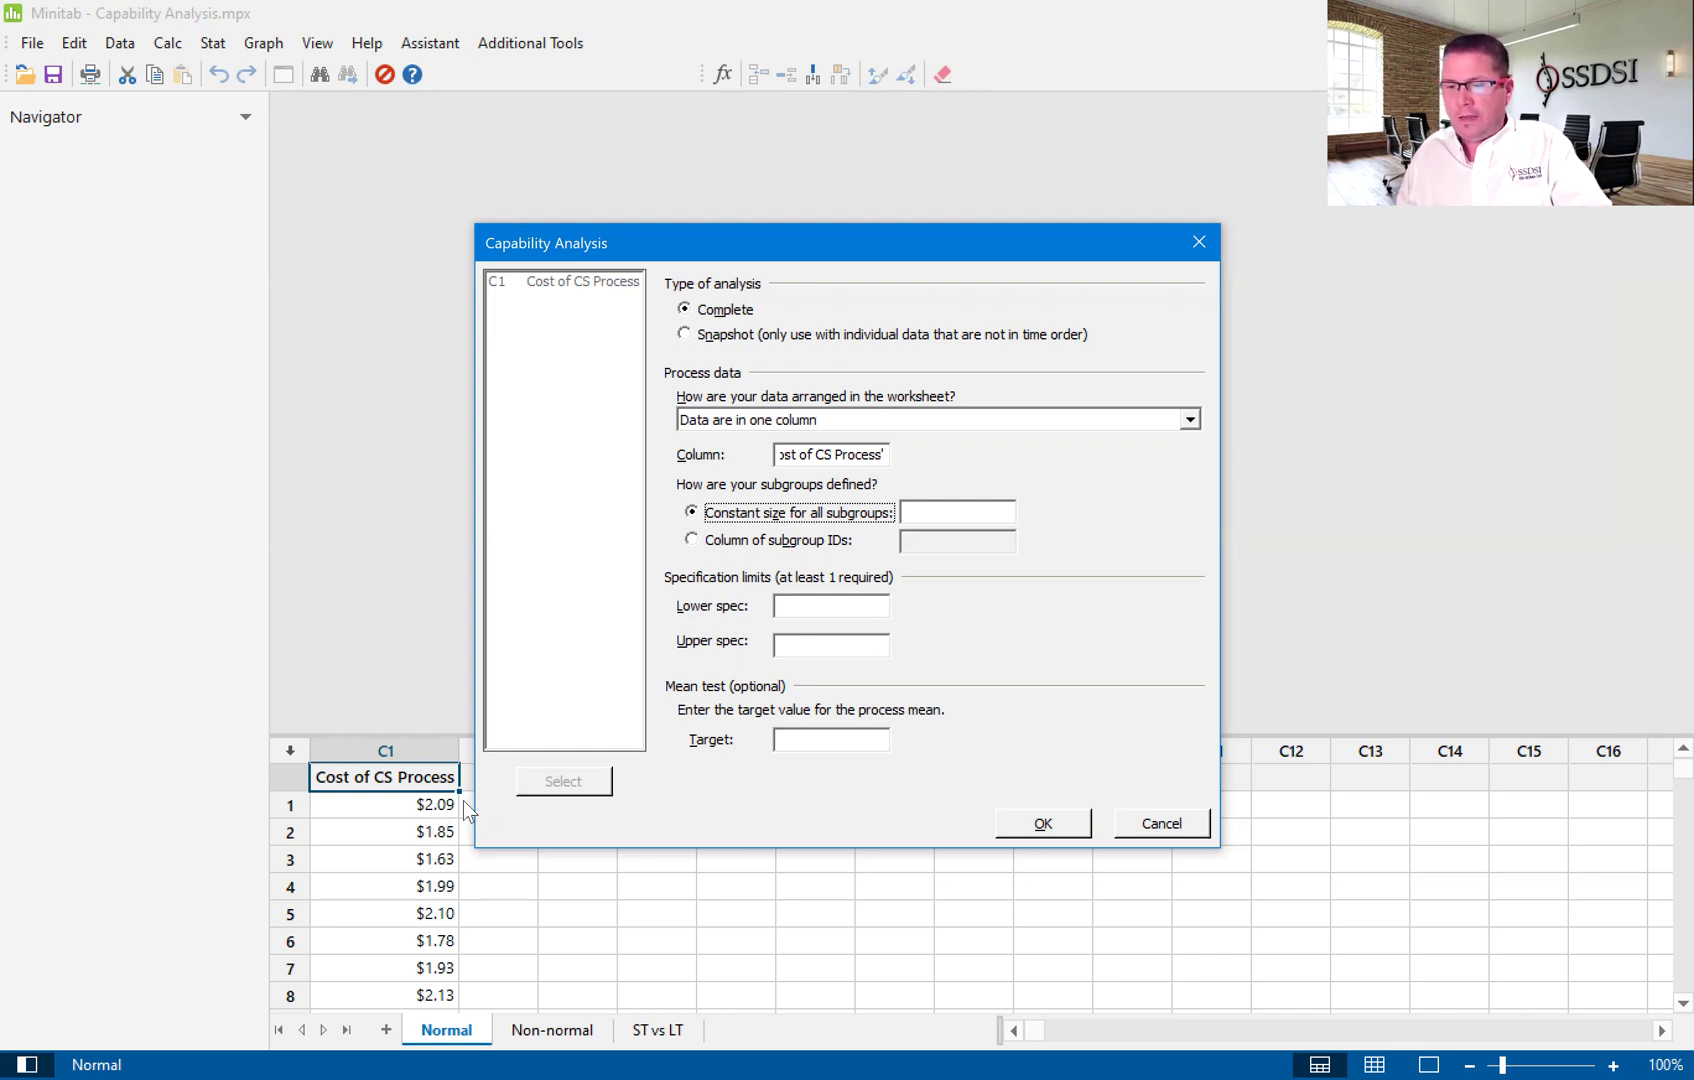
left_click_drag(615, 243, 744, 252)
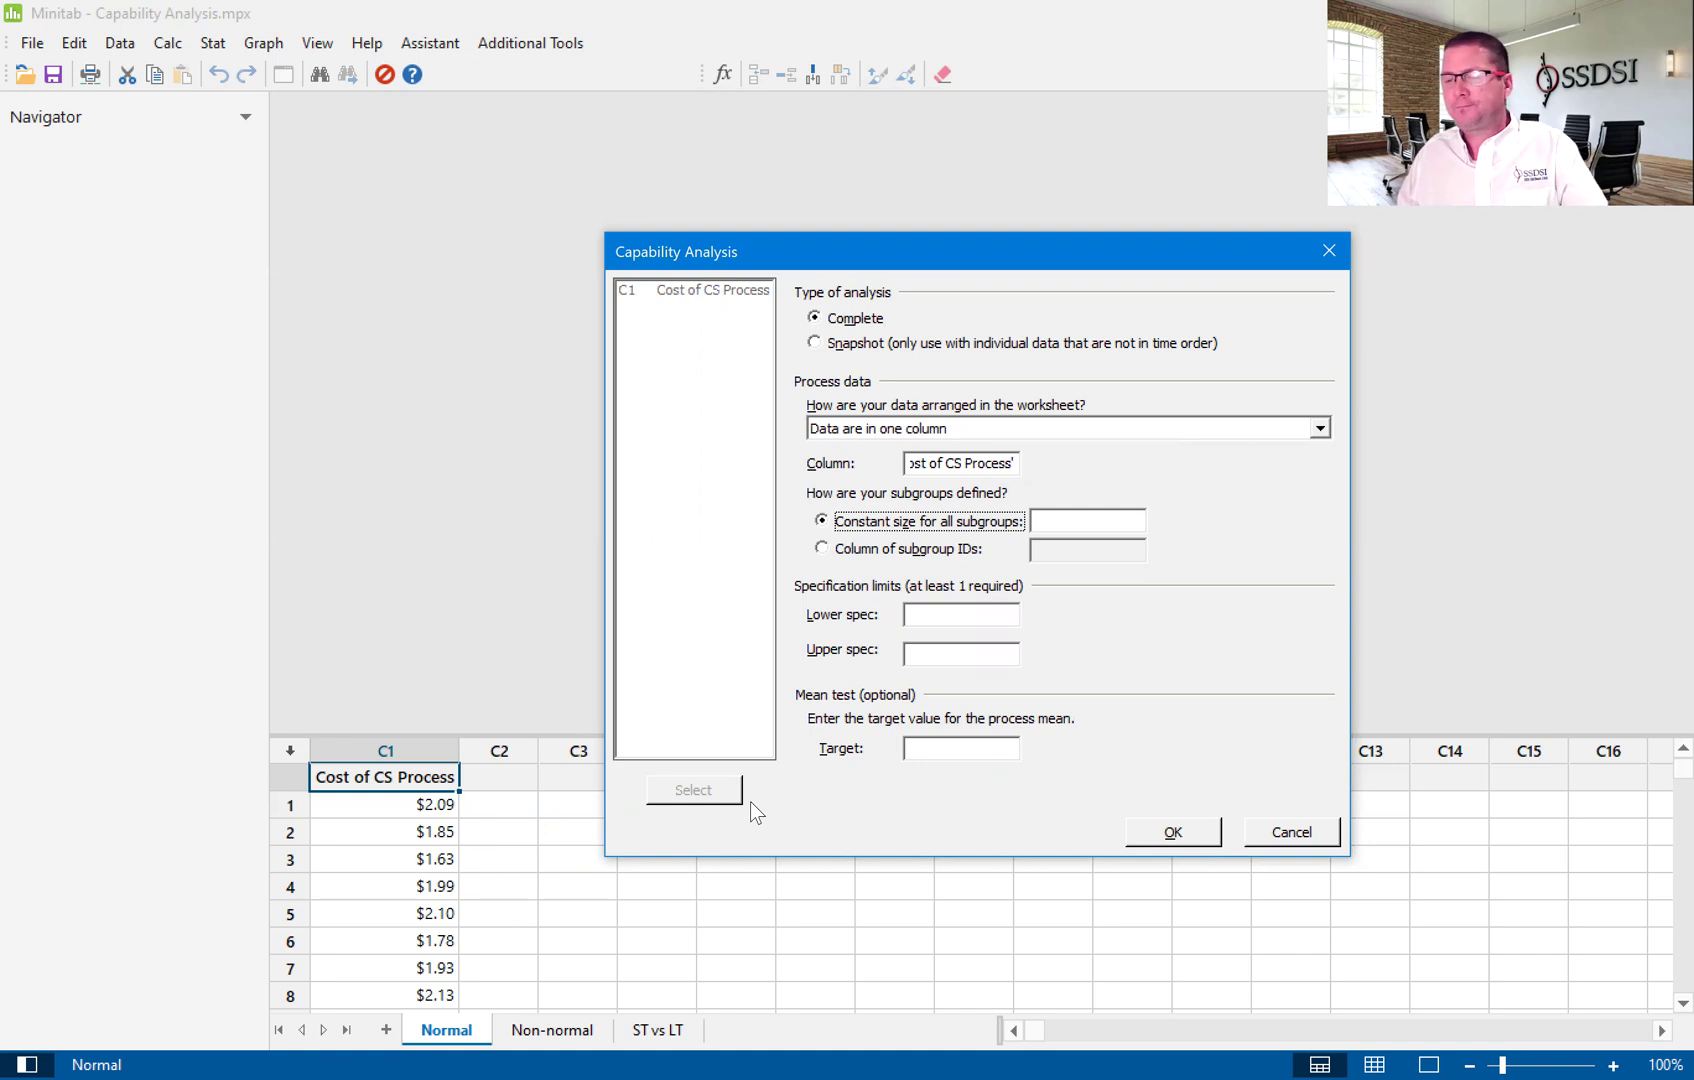
left_click(1090, 516)
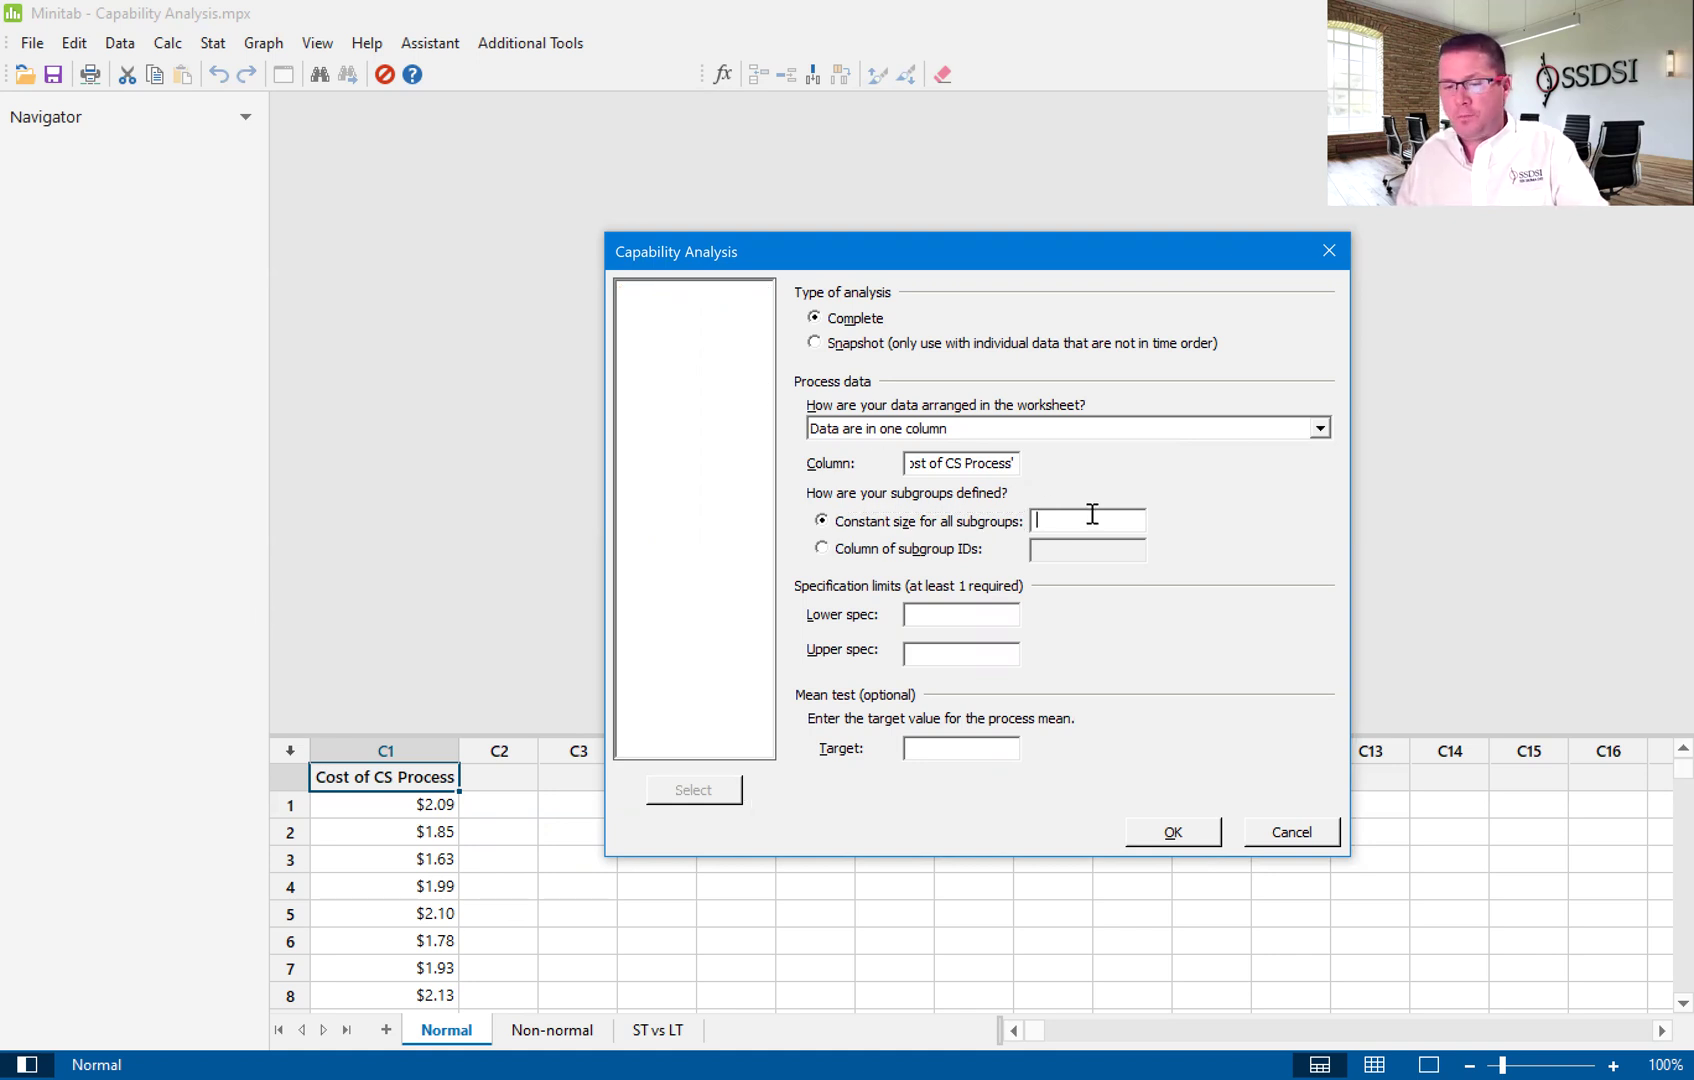
type("1")
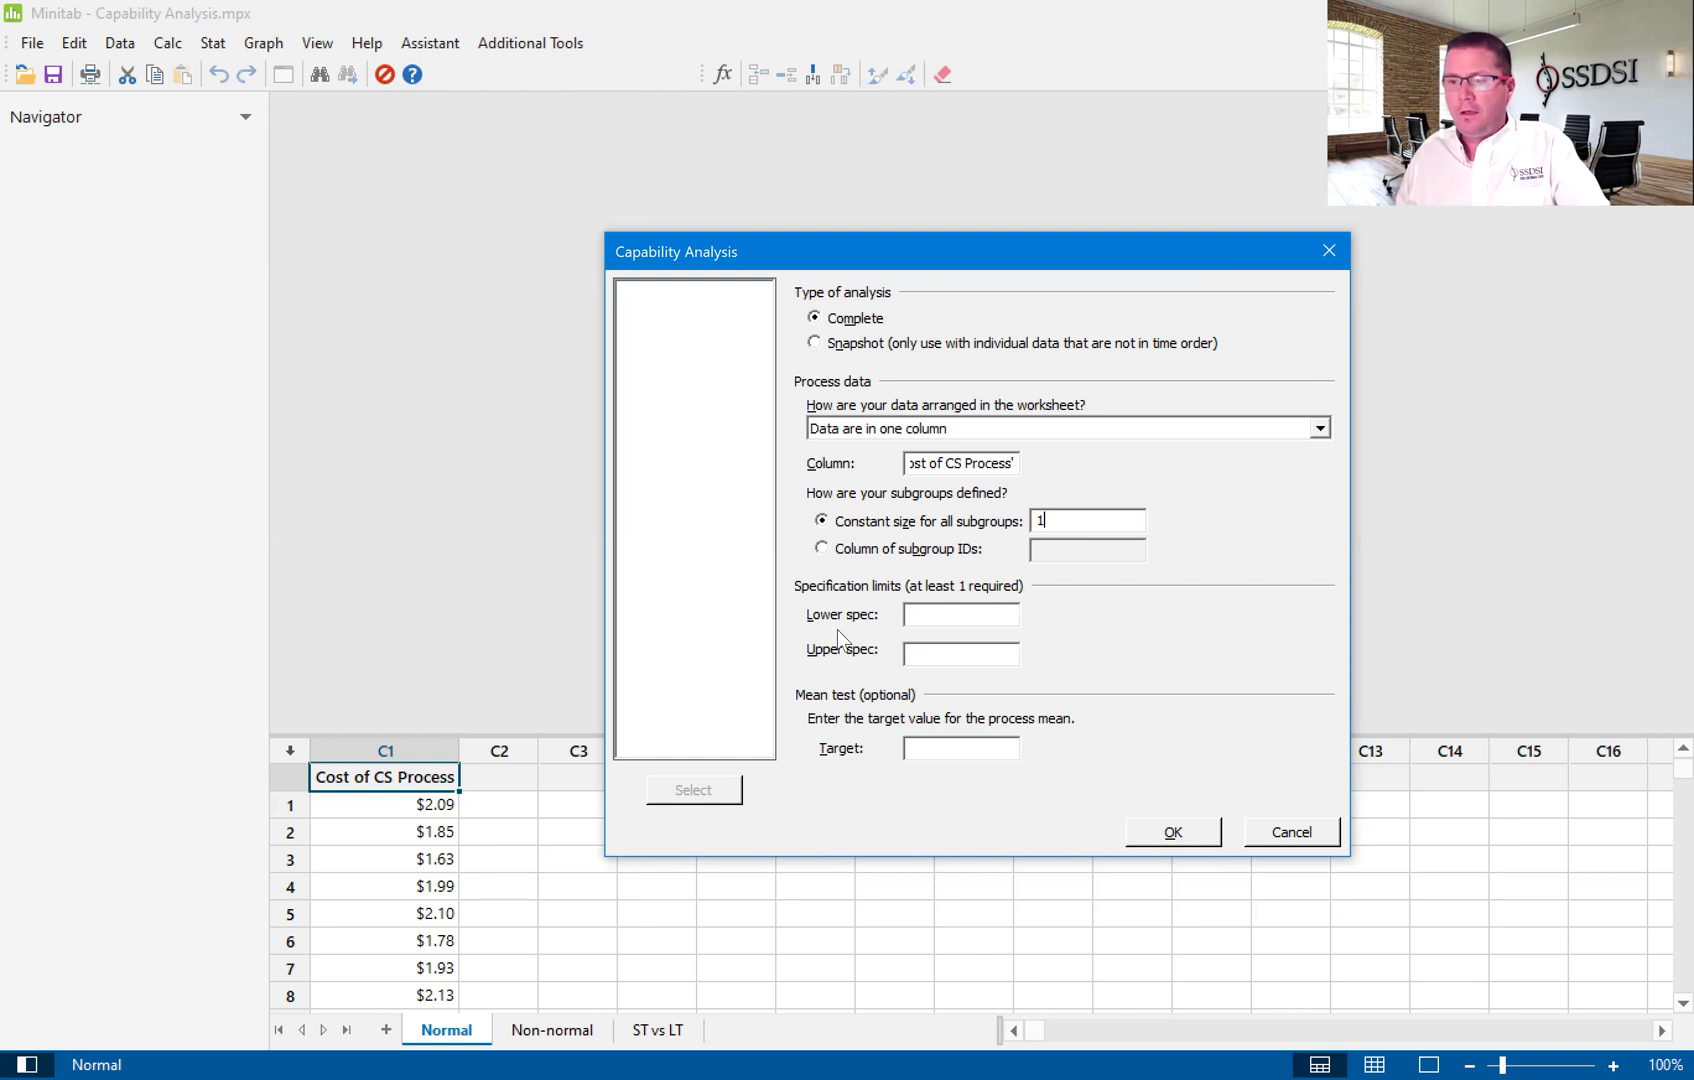
- Set the specification limits to a lower spec of 1.32 and an upper spec of 1.52
left_click(931, 615)
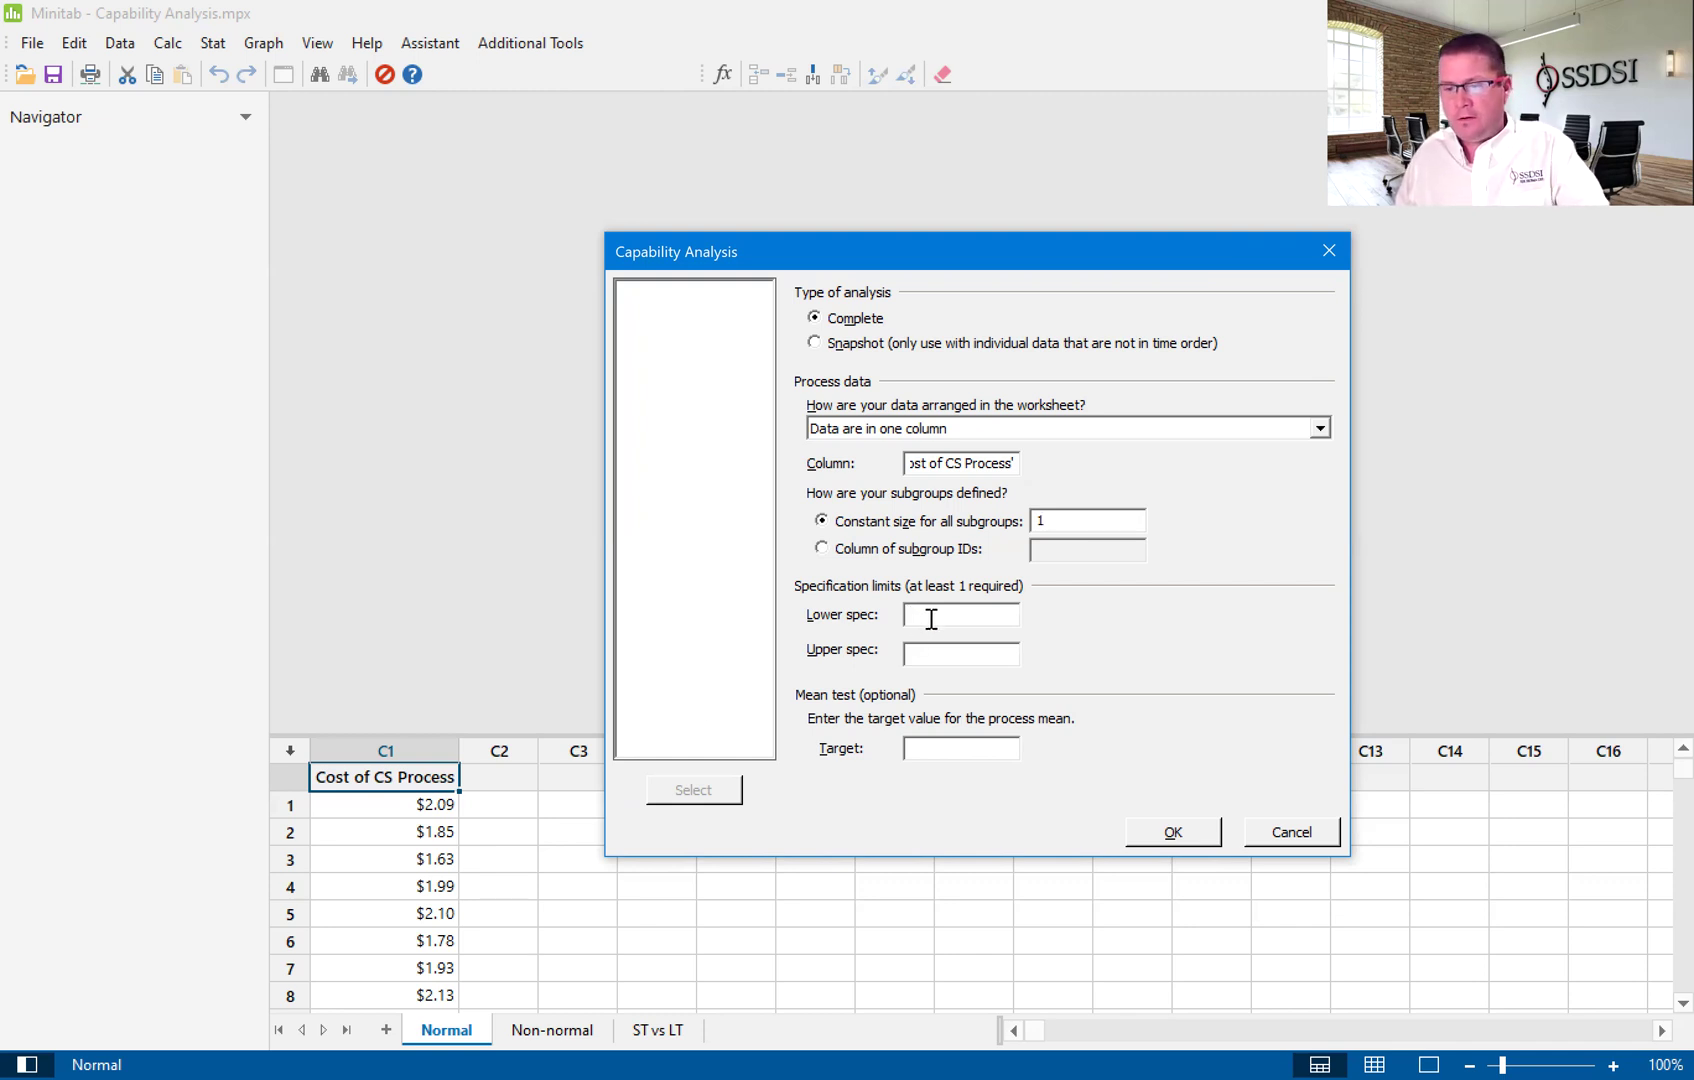
type("1.")
type("3")
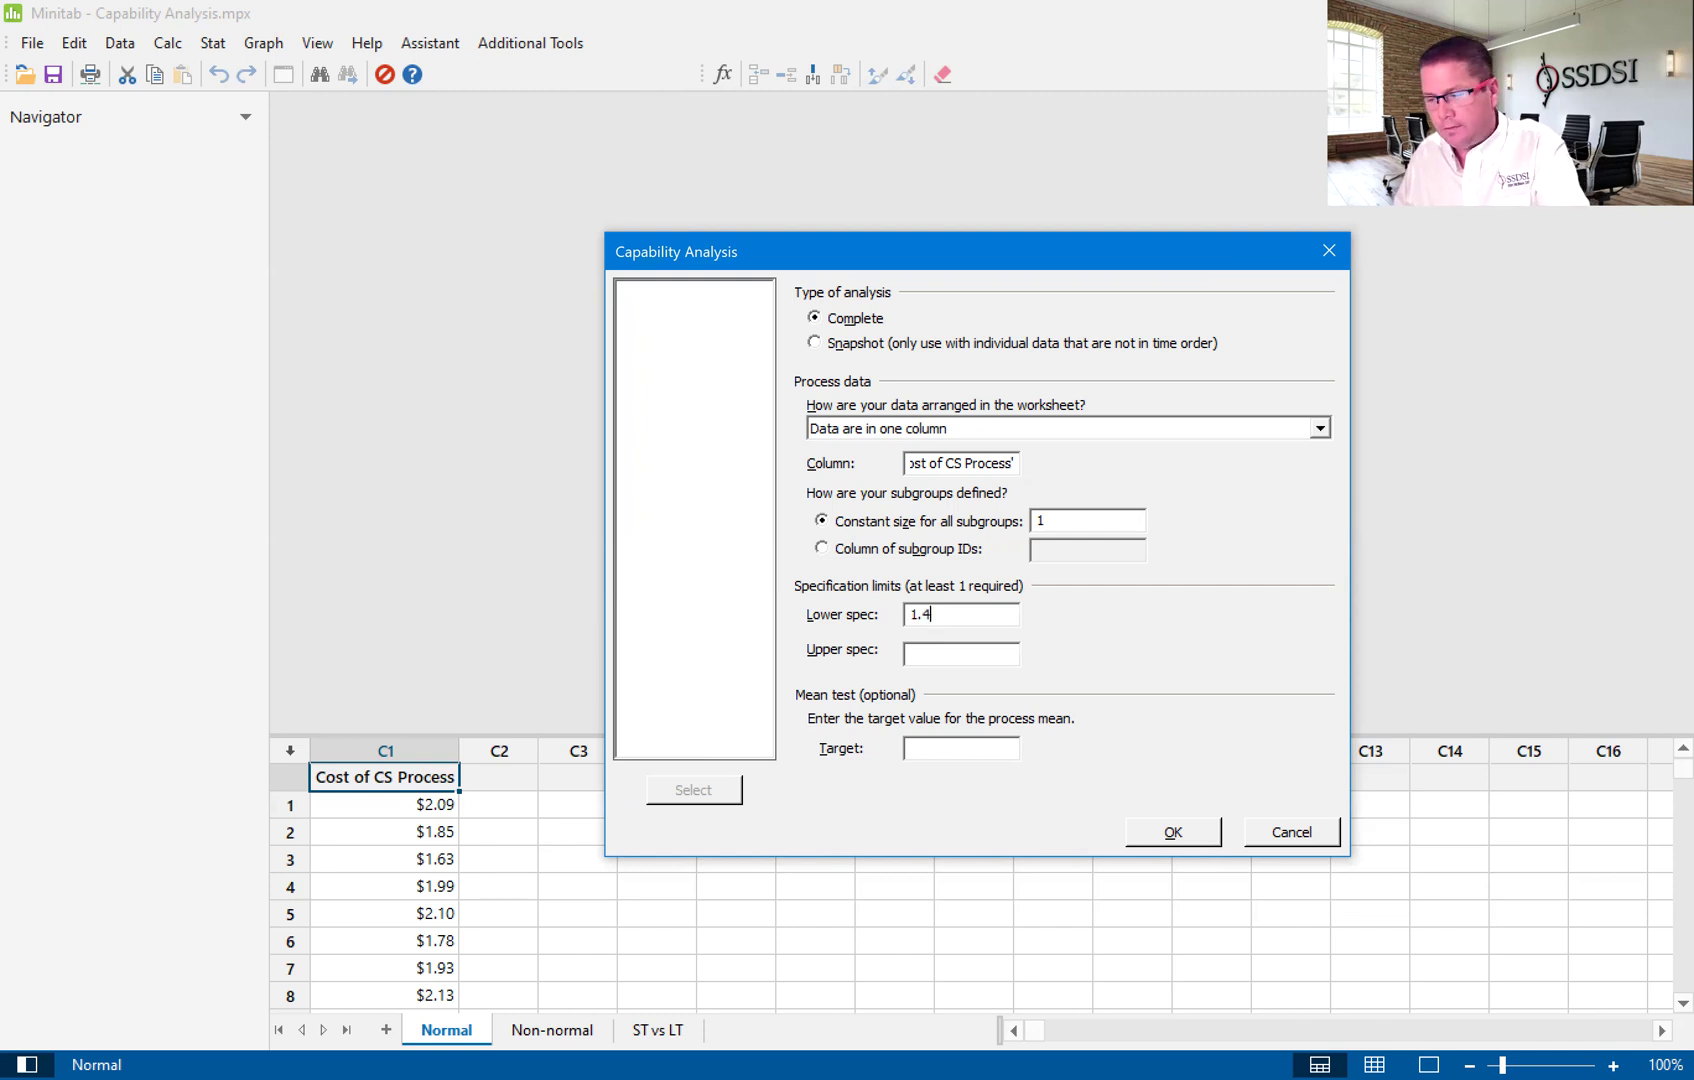
key("BackSpace")
type("32")
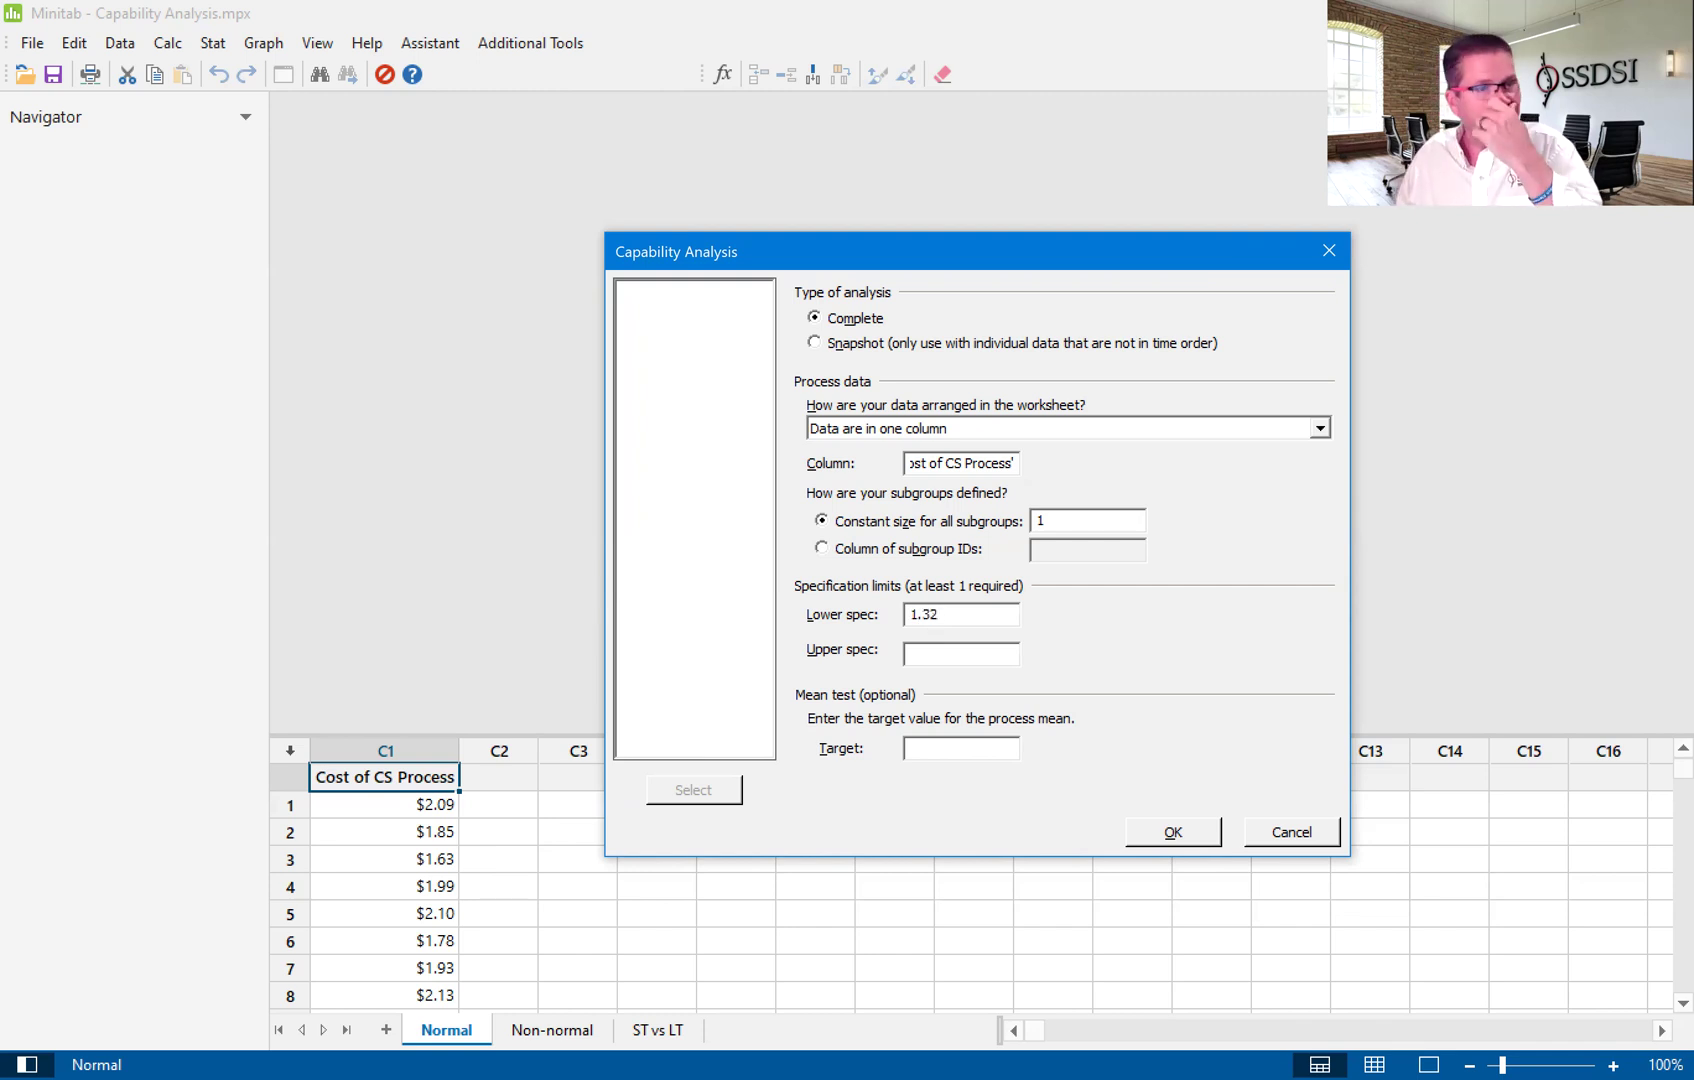
left_click(932, 660)
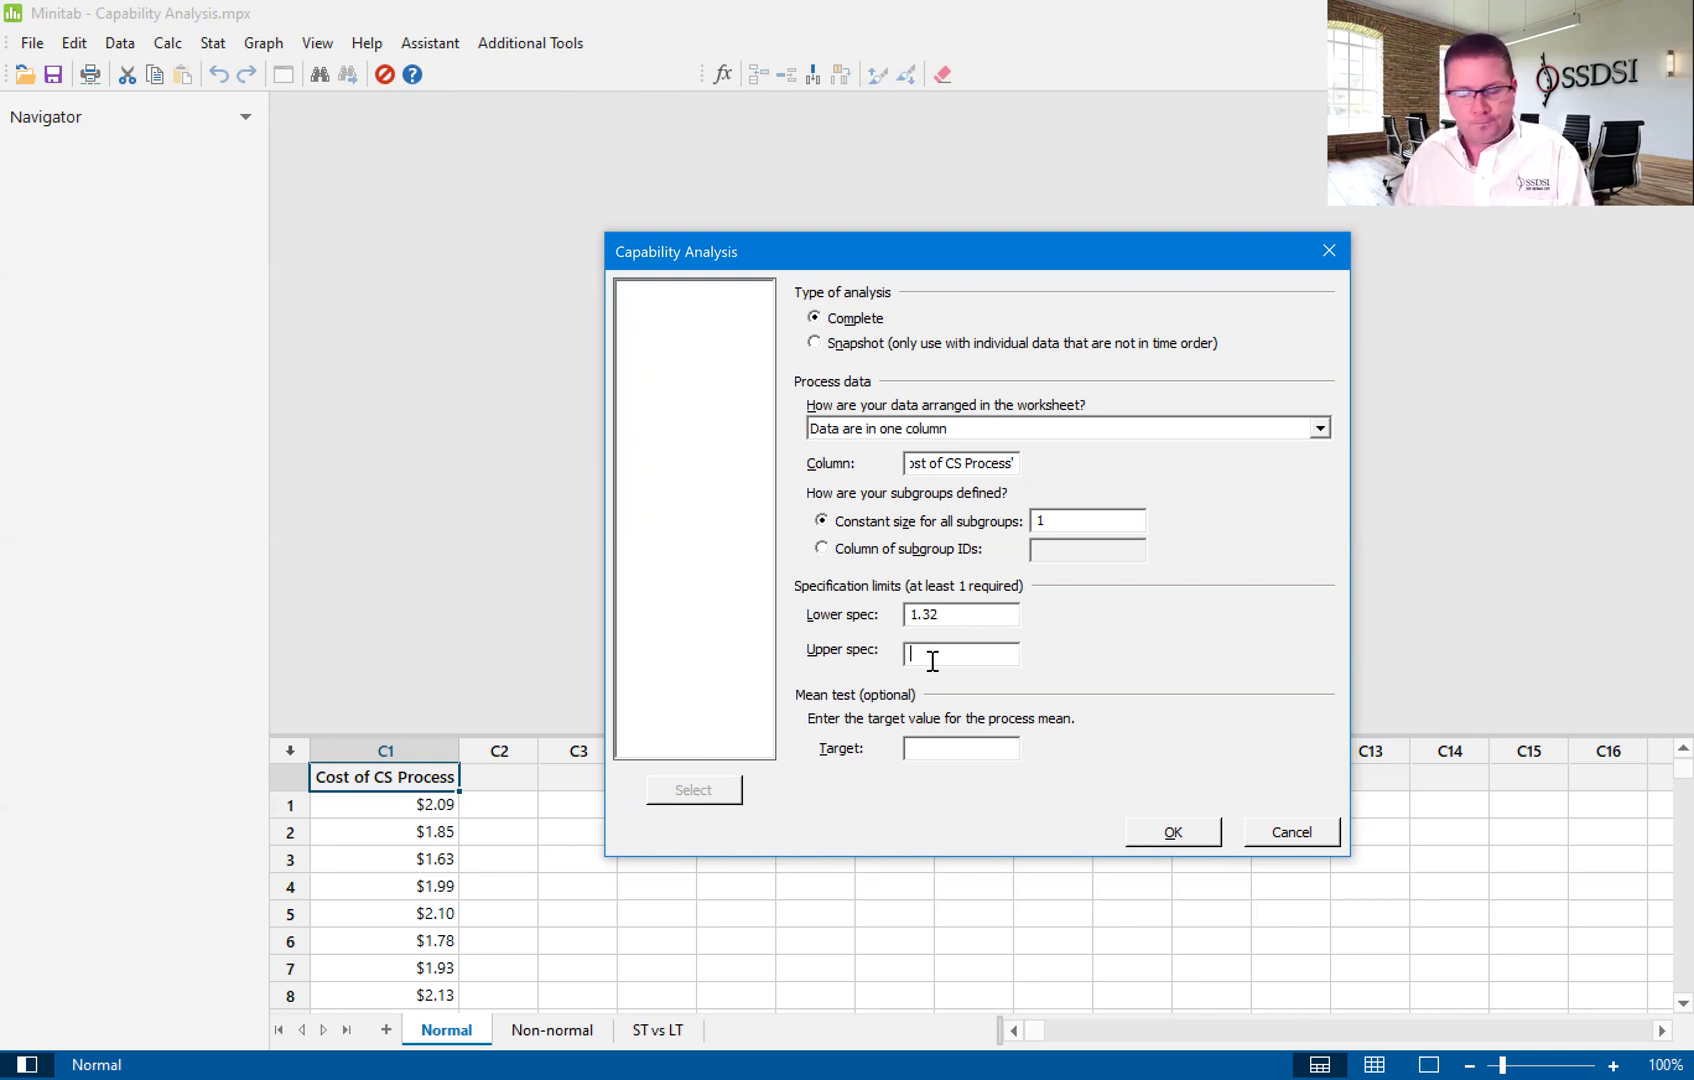
type("1.52")
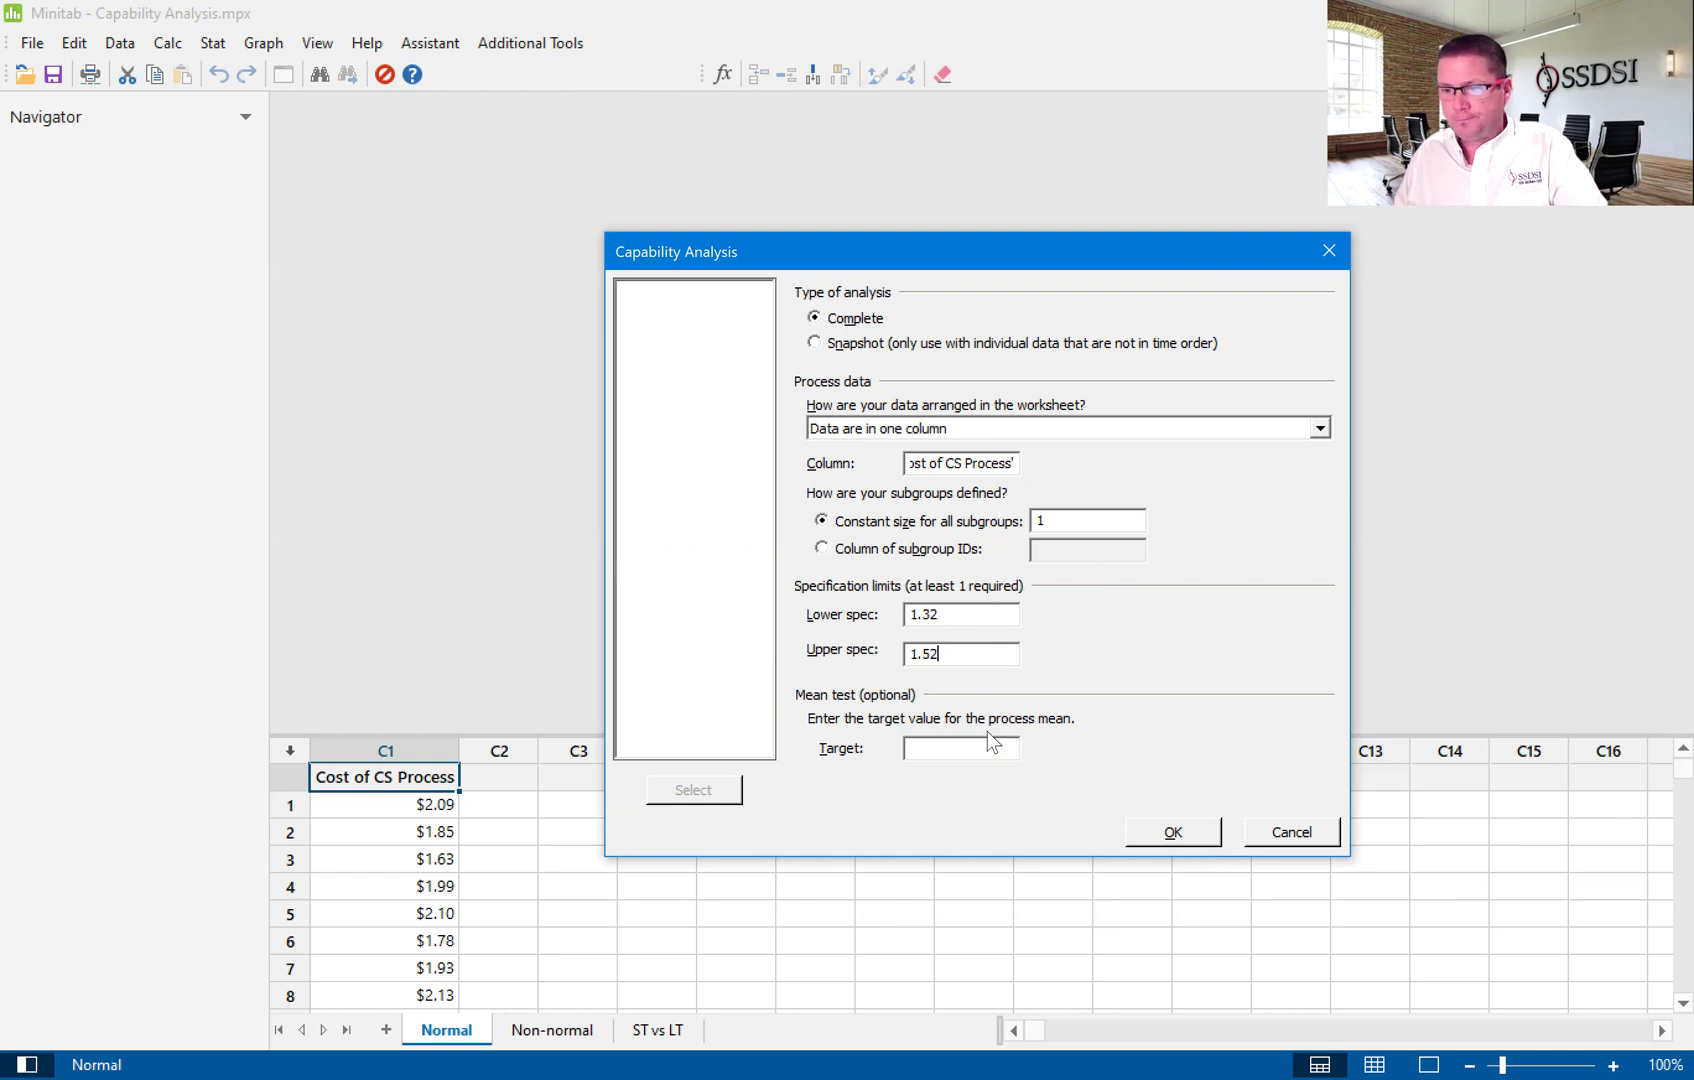
- Set the mean test target to 1.42 and run the capability analysis
left_click(968, 755)
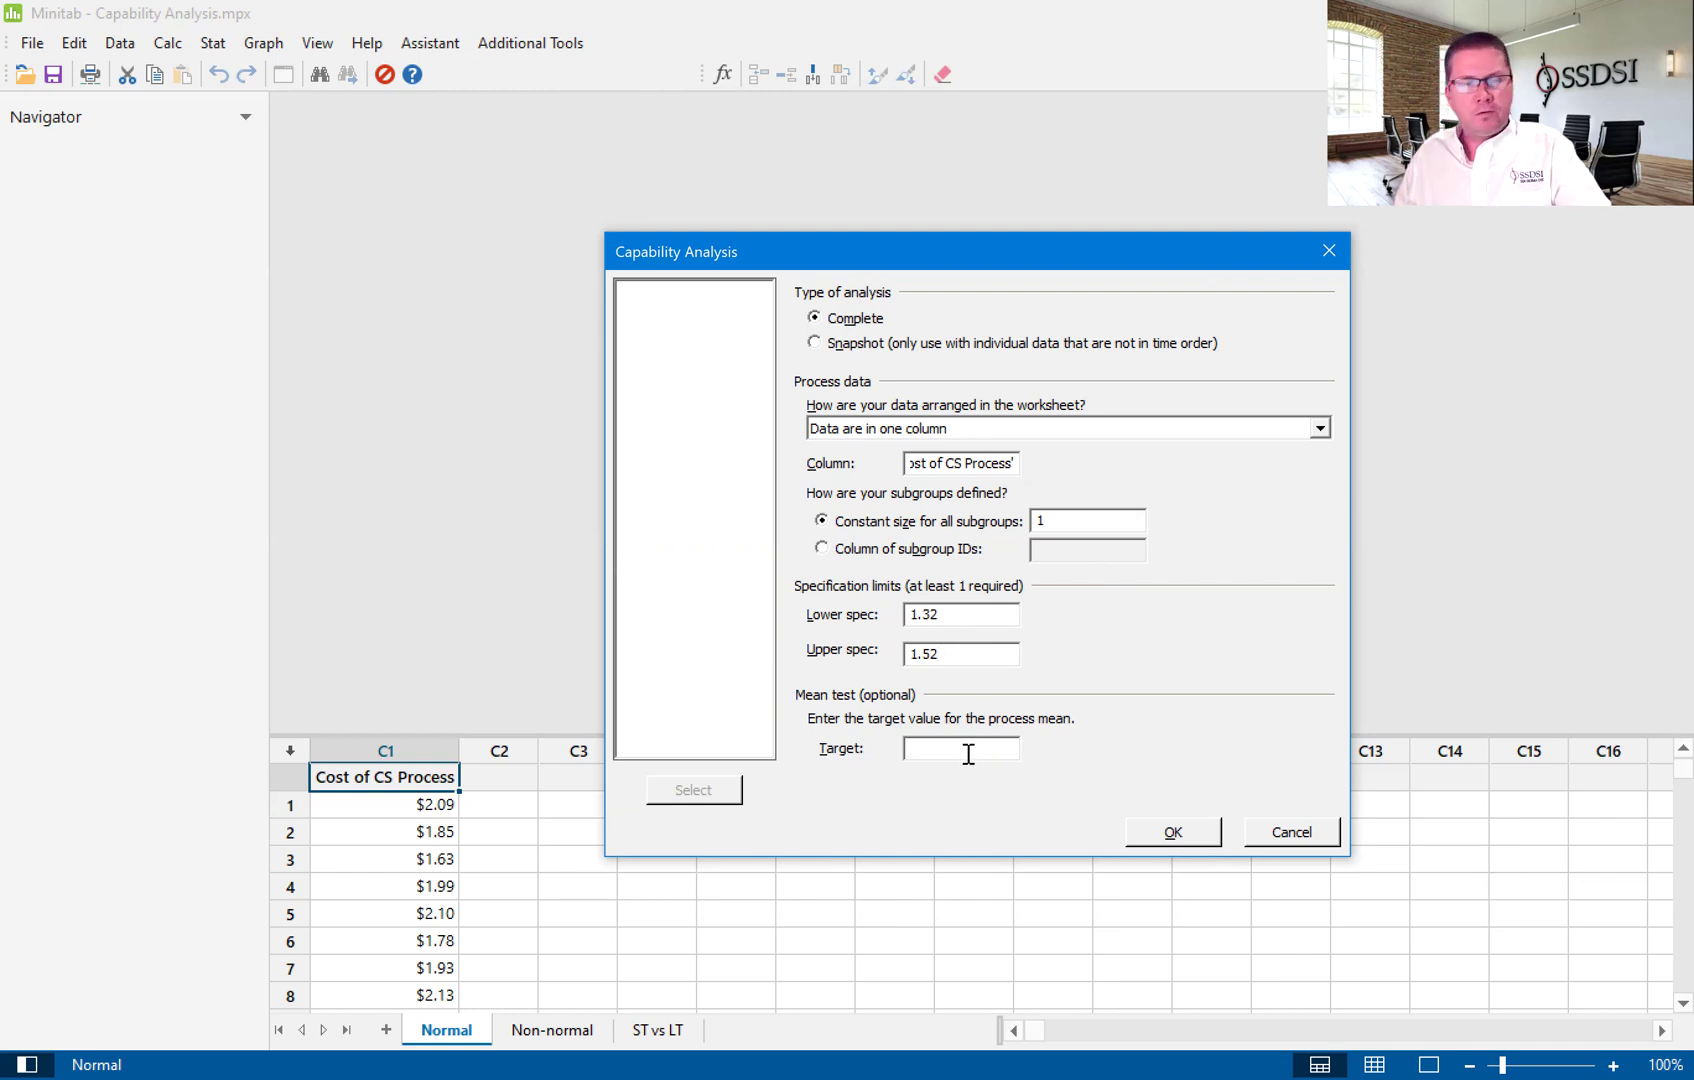
type("1")
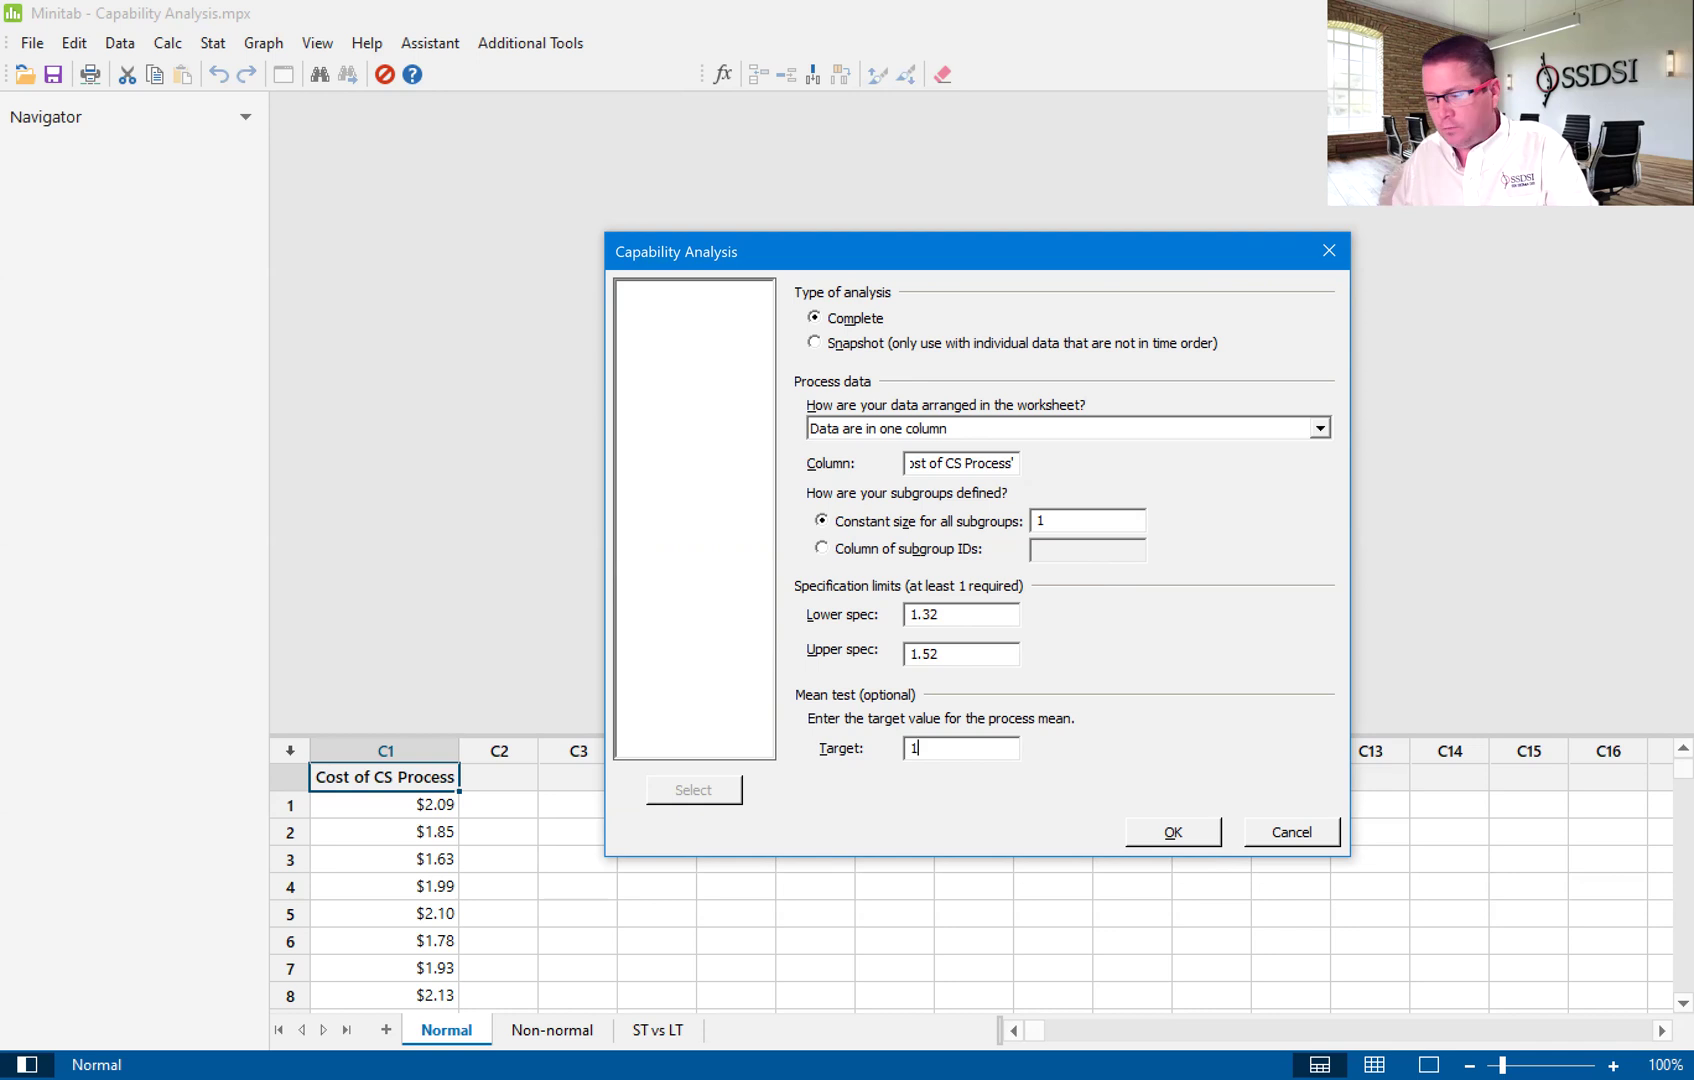
type(".42")
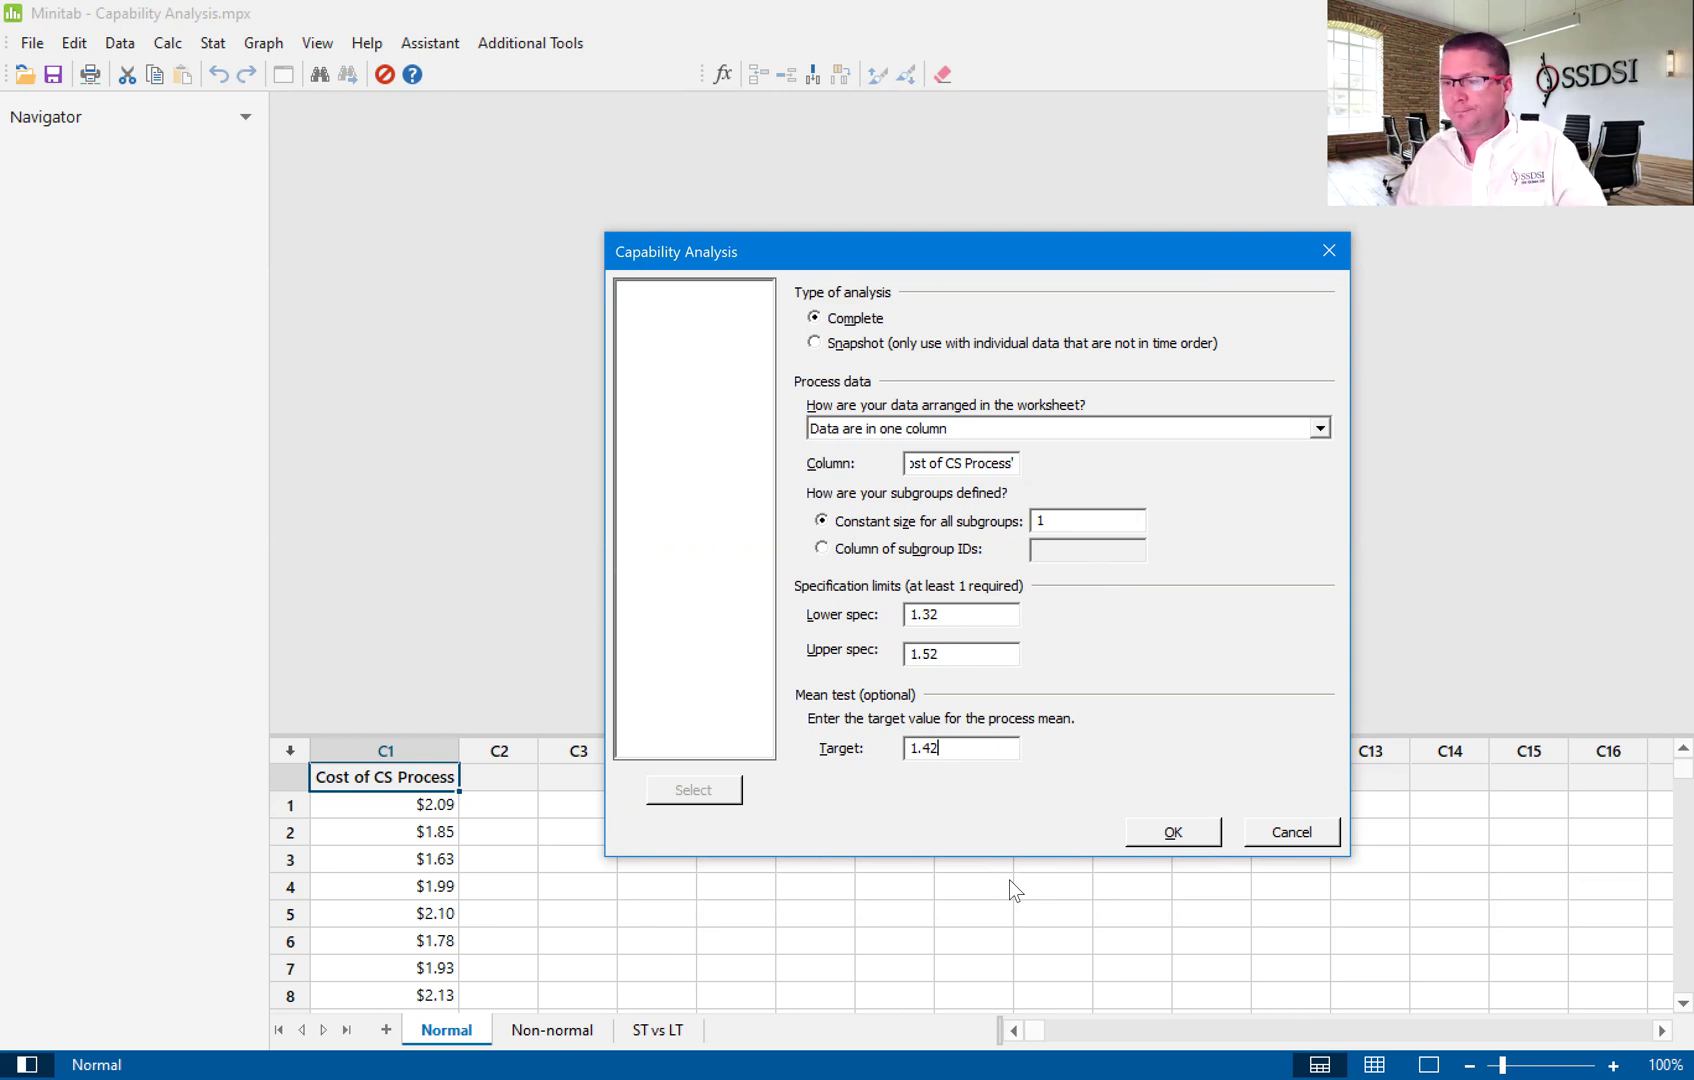
left_click(1176, 833)
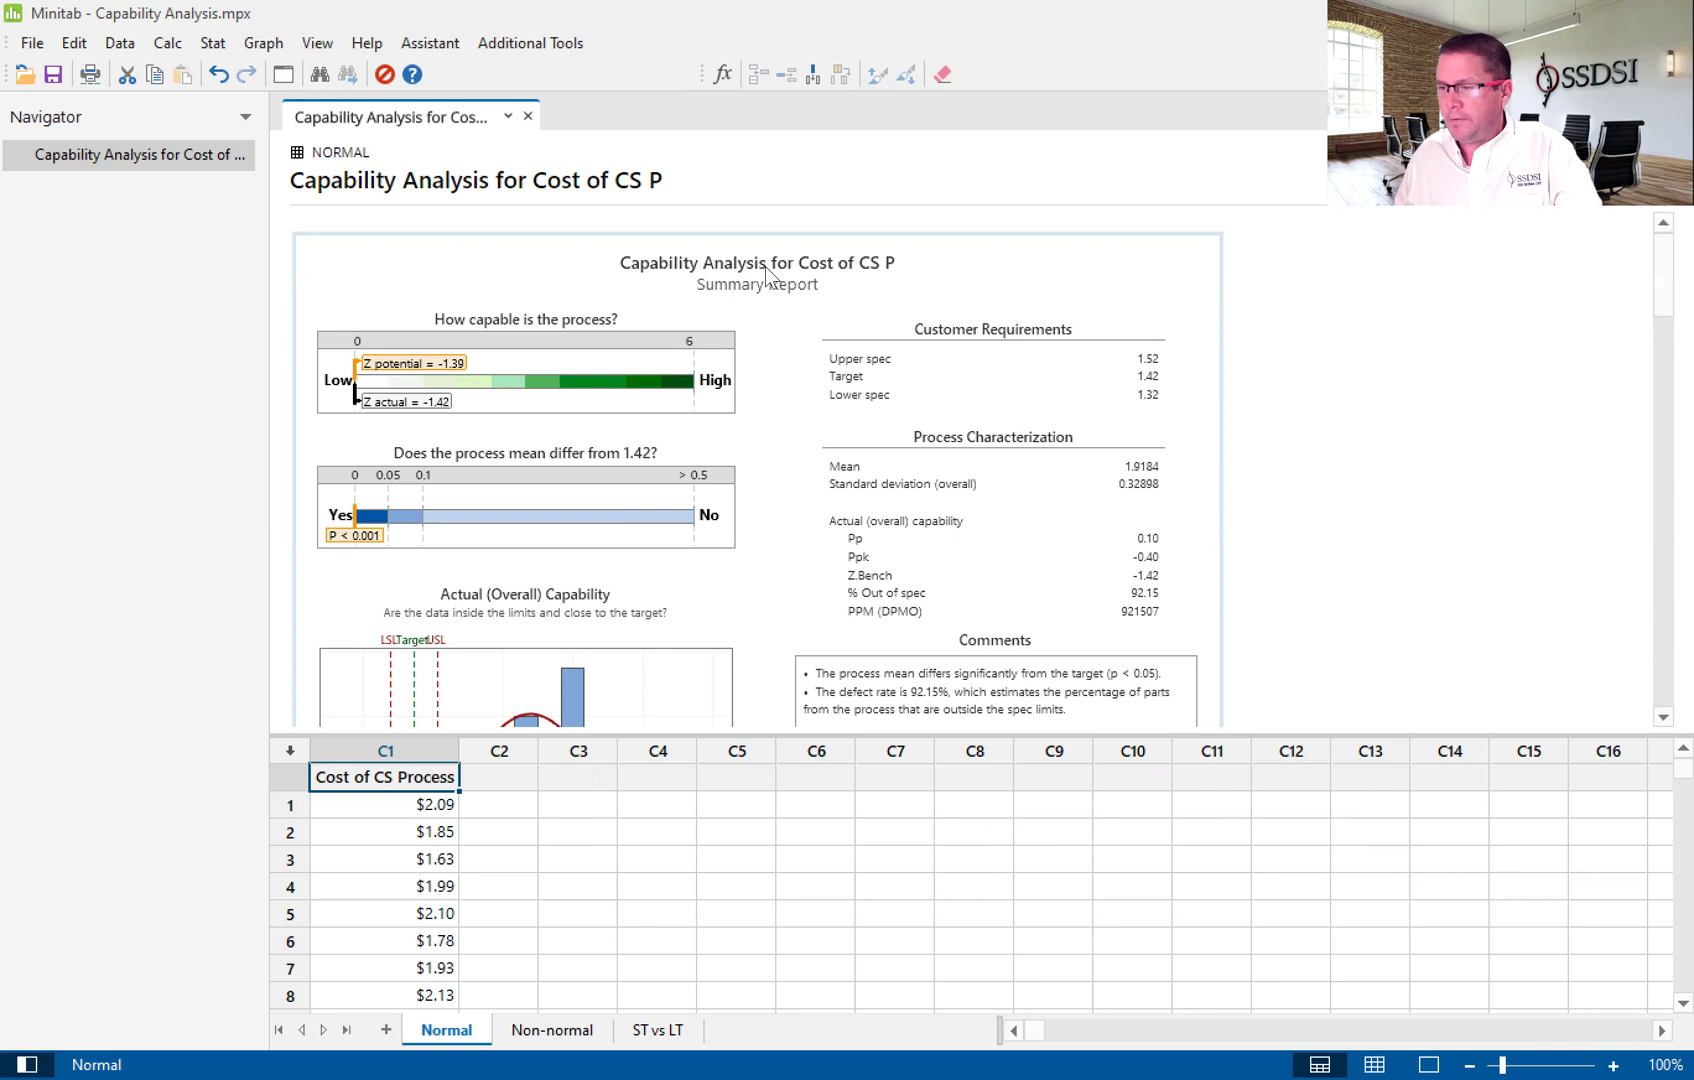
- Examine the enlarged Report Card for the stability, number of subgroups, normality and amount of data checks
left_click_drag(1654, 312, 1660, 650)
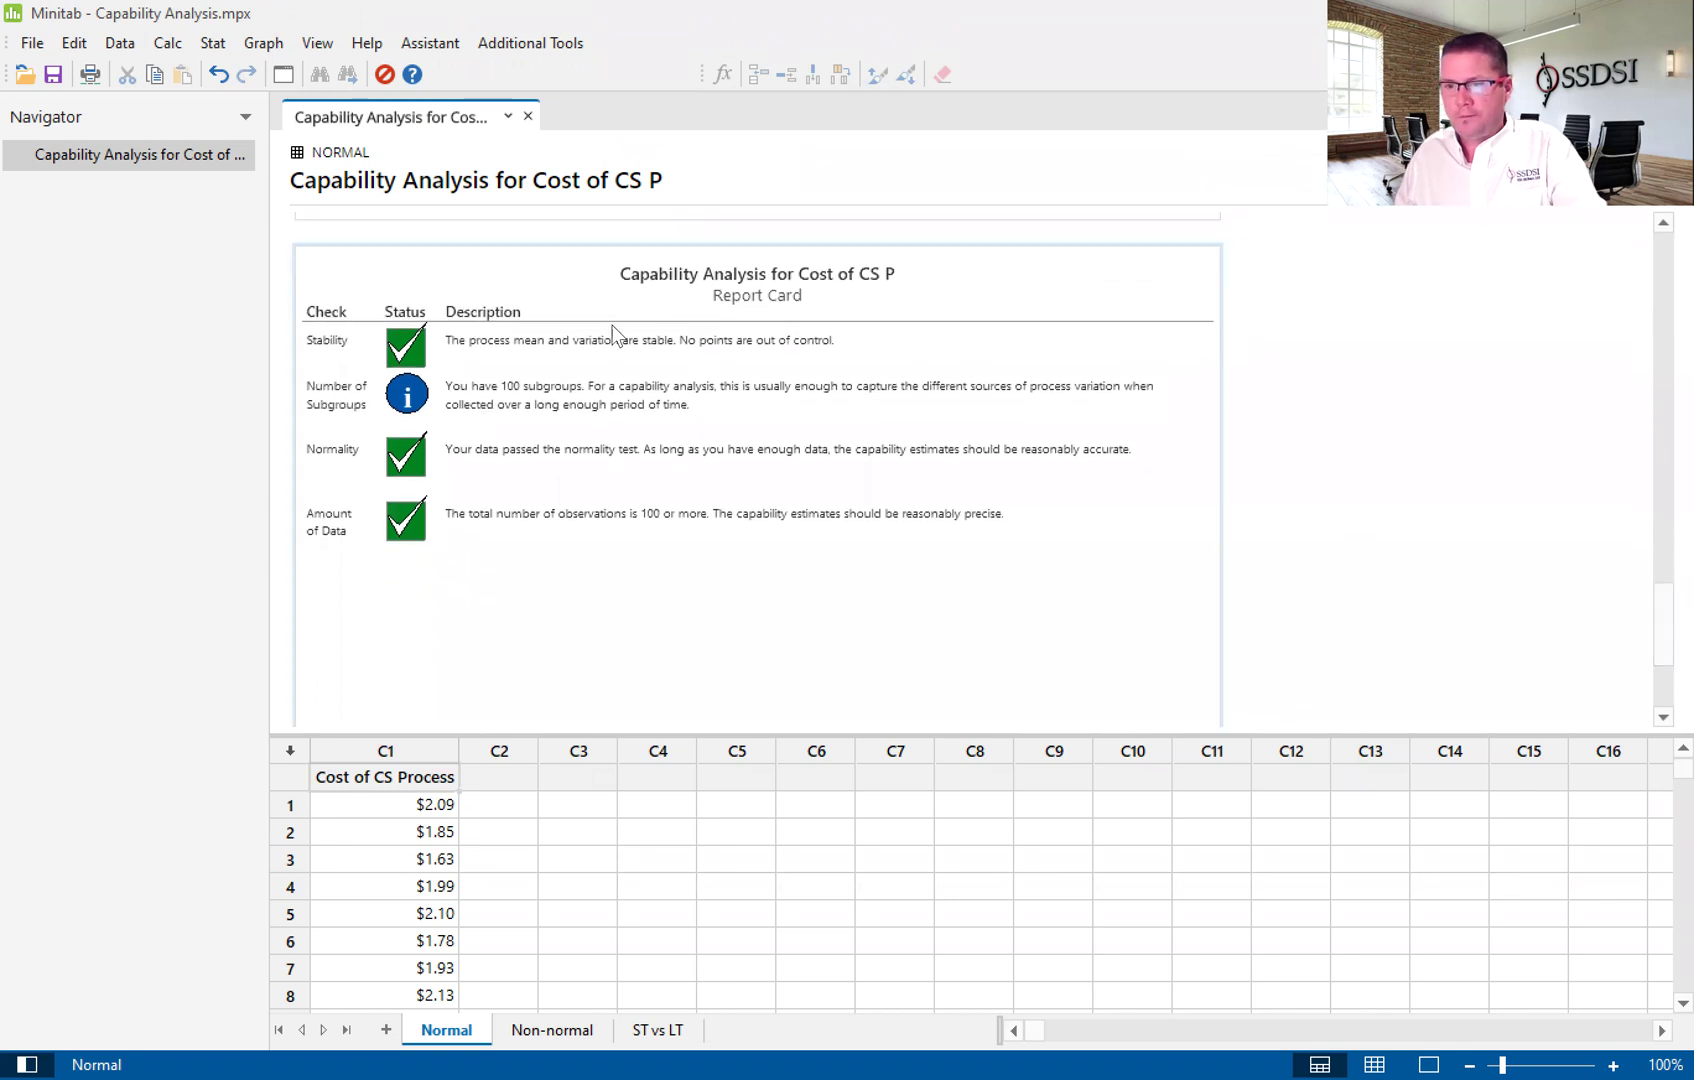
double_click(607, 281)
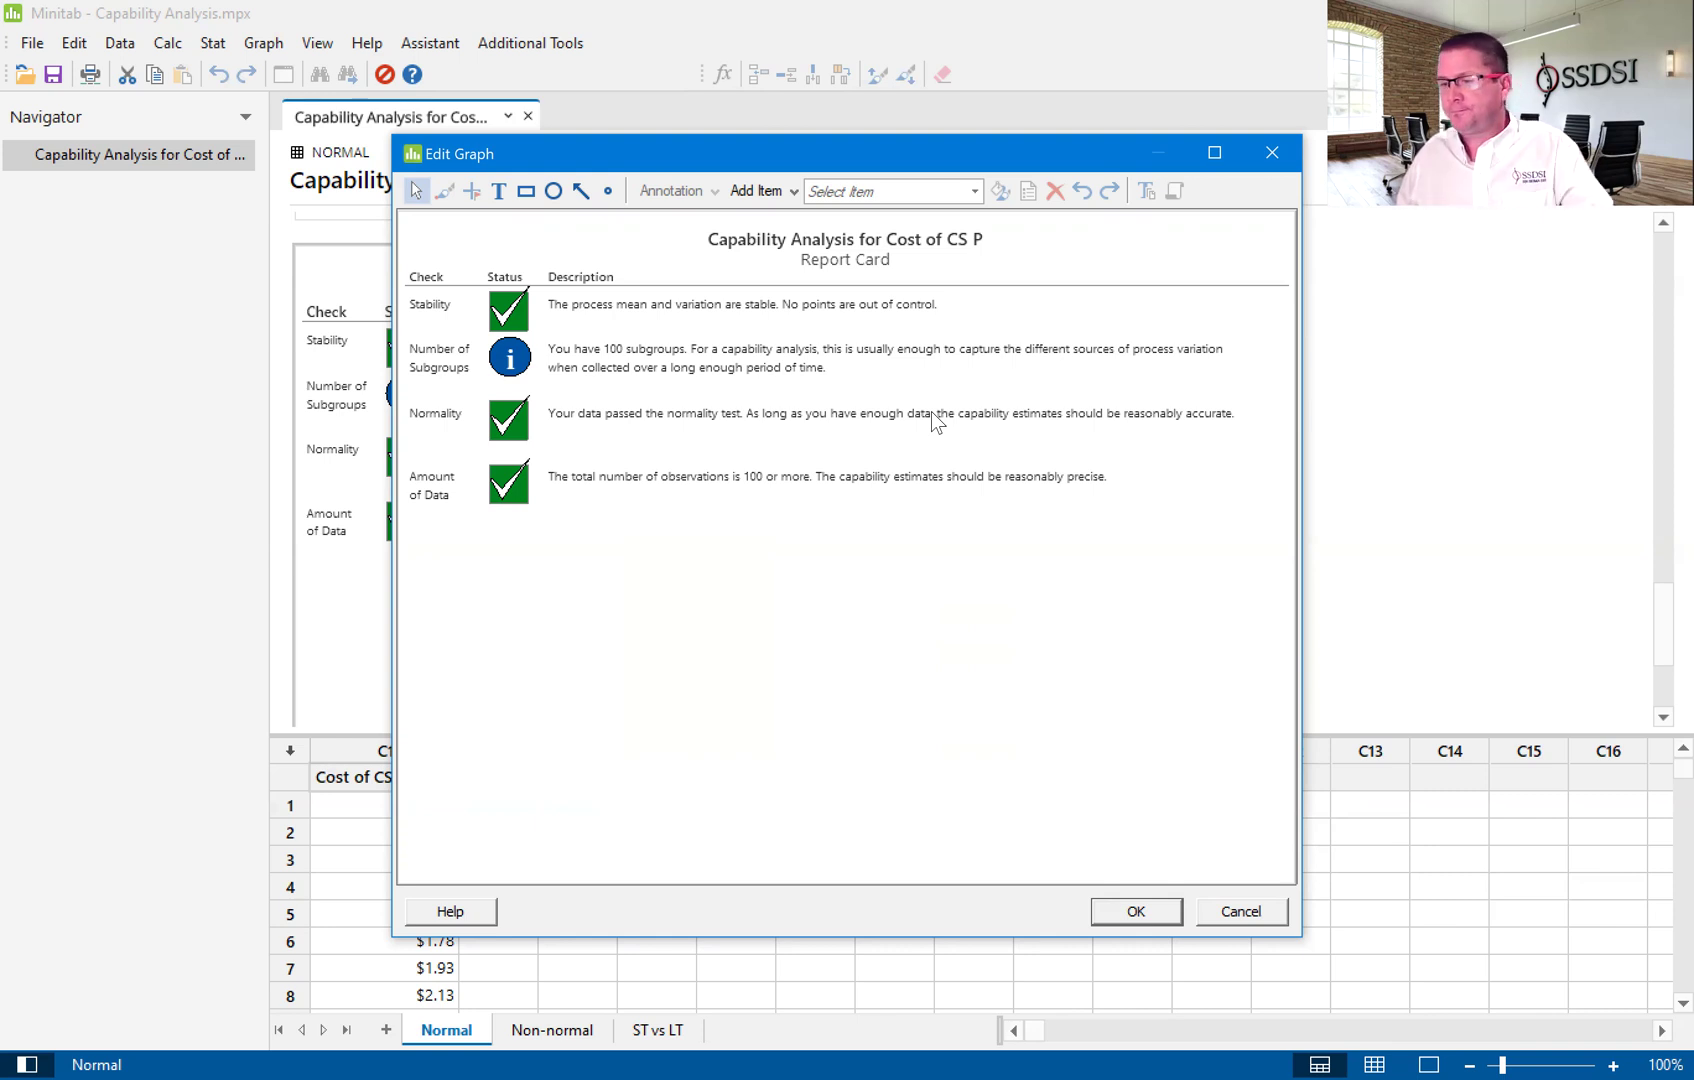
left_click(1240, 912)
- Examine the enlarged Process Performance Report with its capability histogram, process characterization and capability statistics
left_click_drag(1654, 622, 1654, 494)
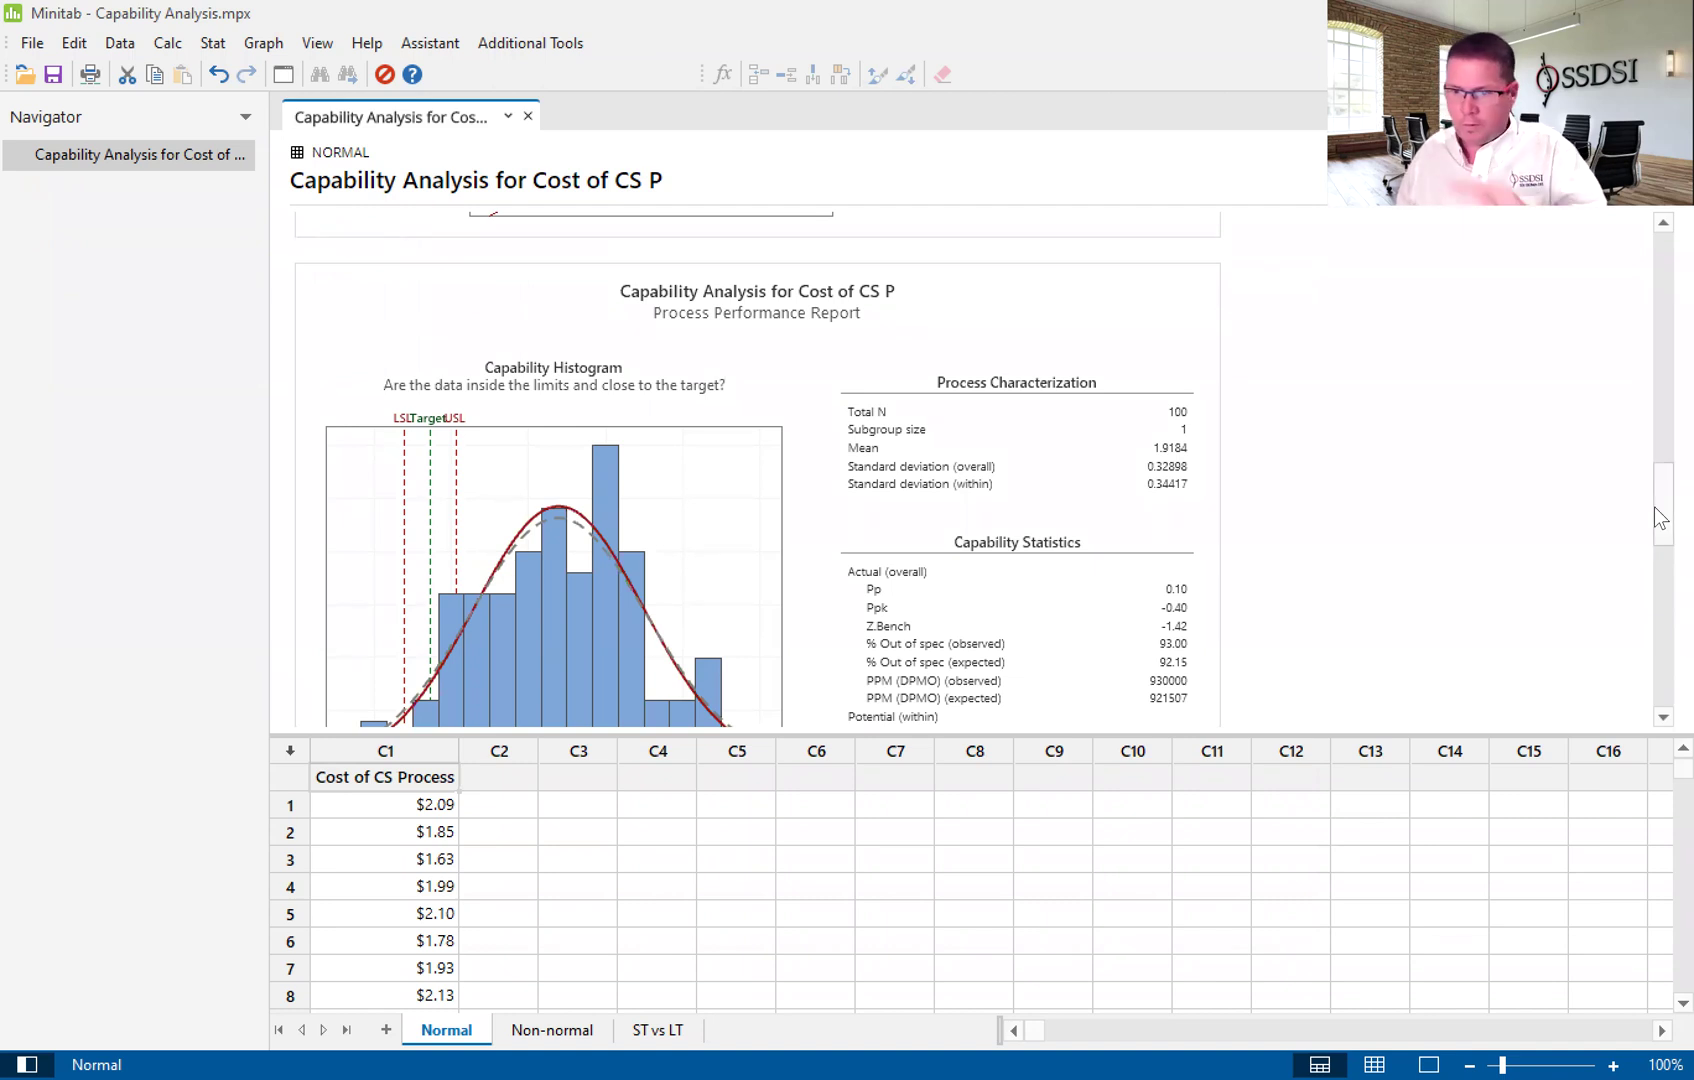
left_click(979, 355)
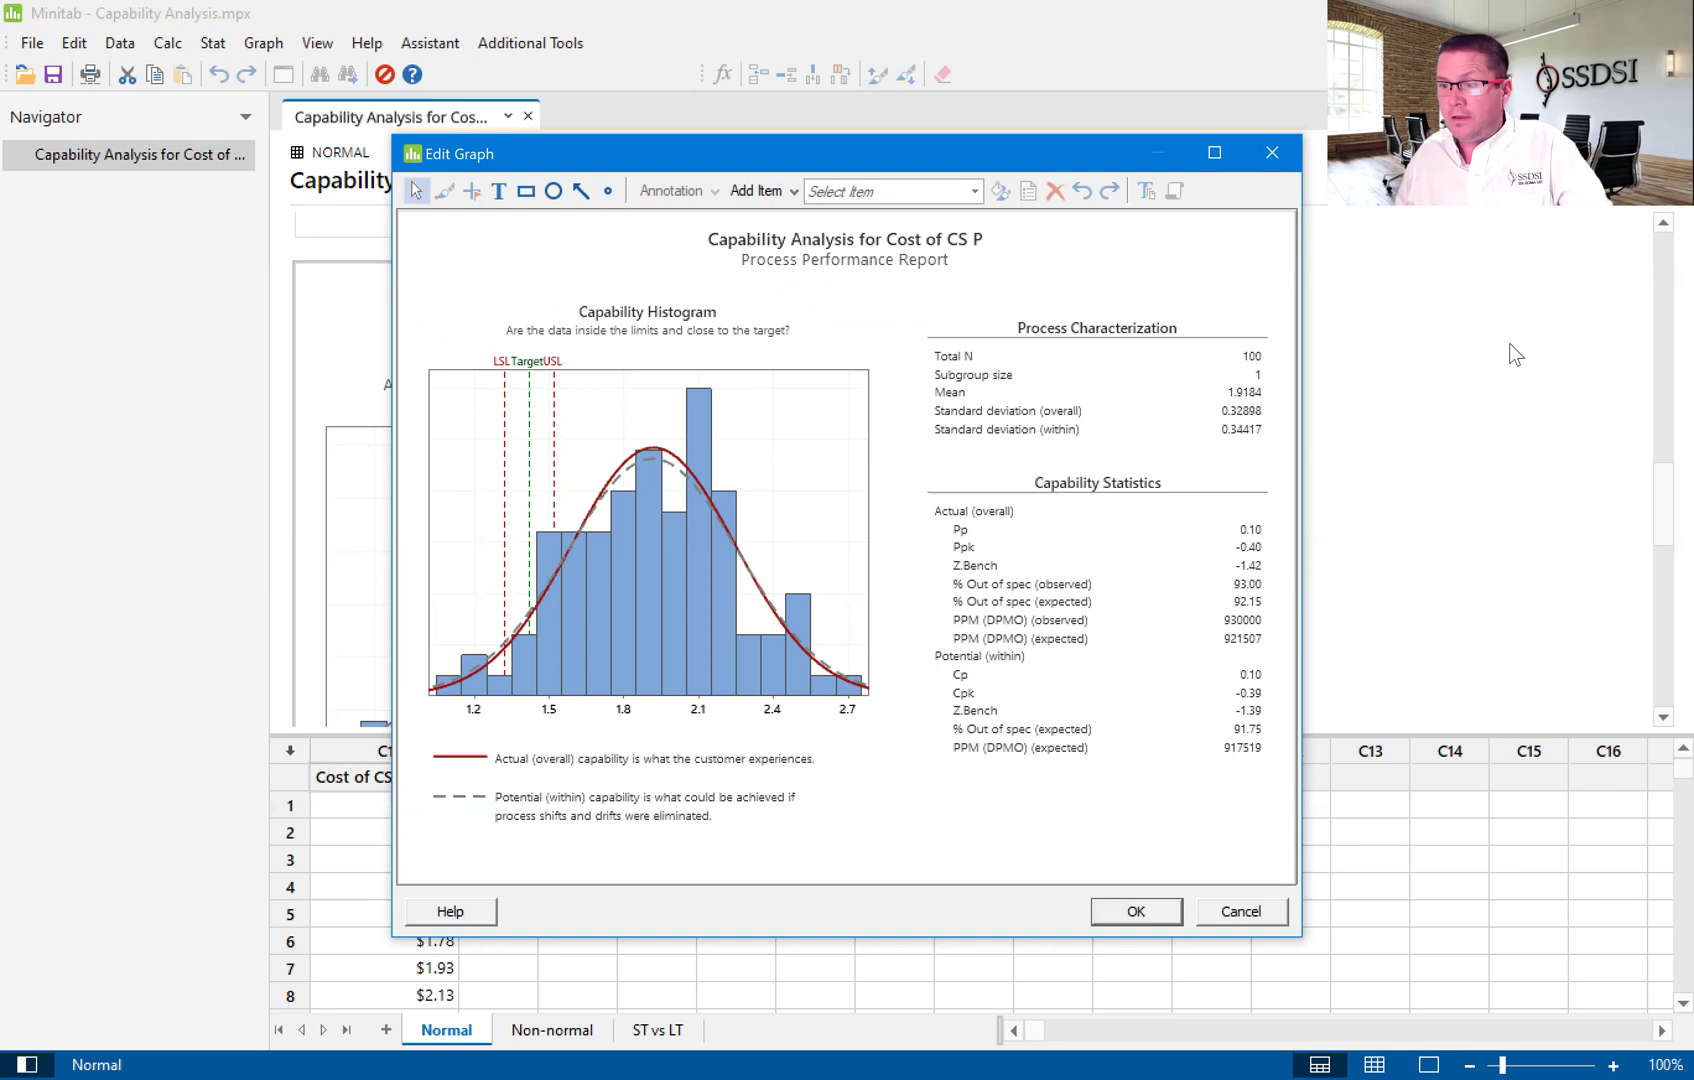
left_click(1236, 913)
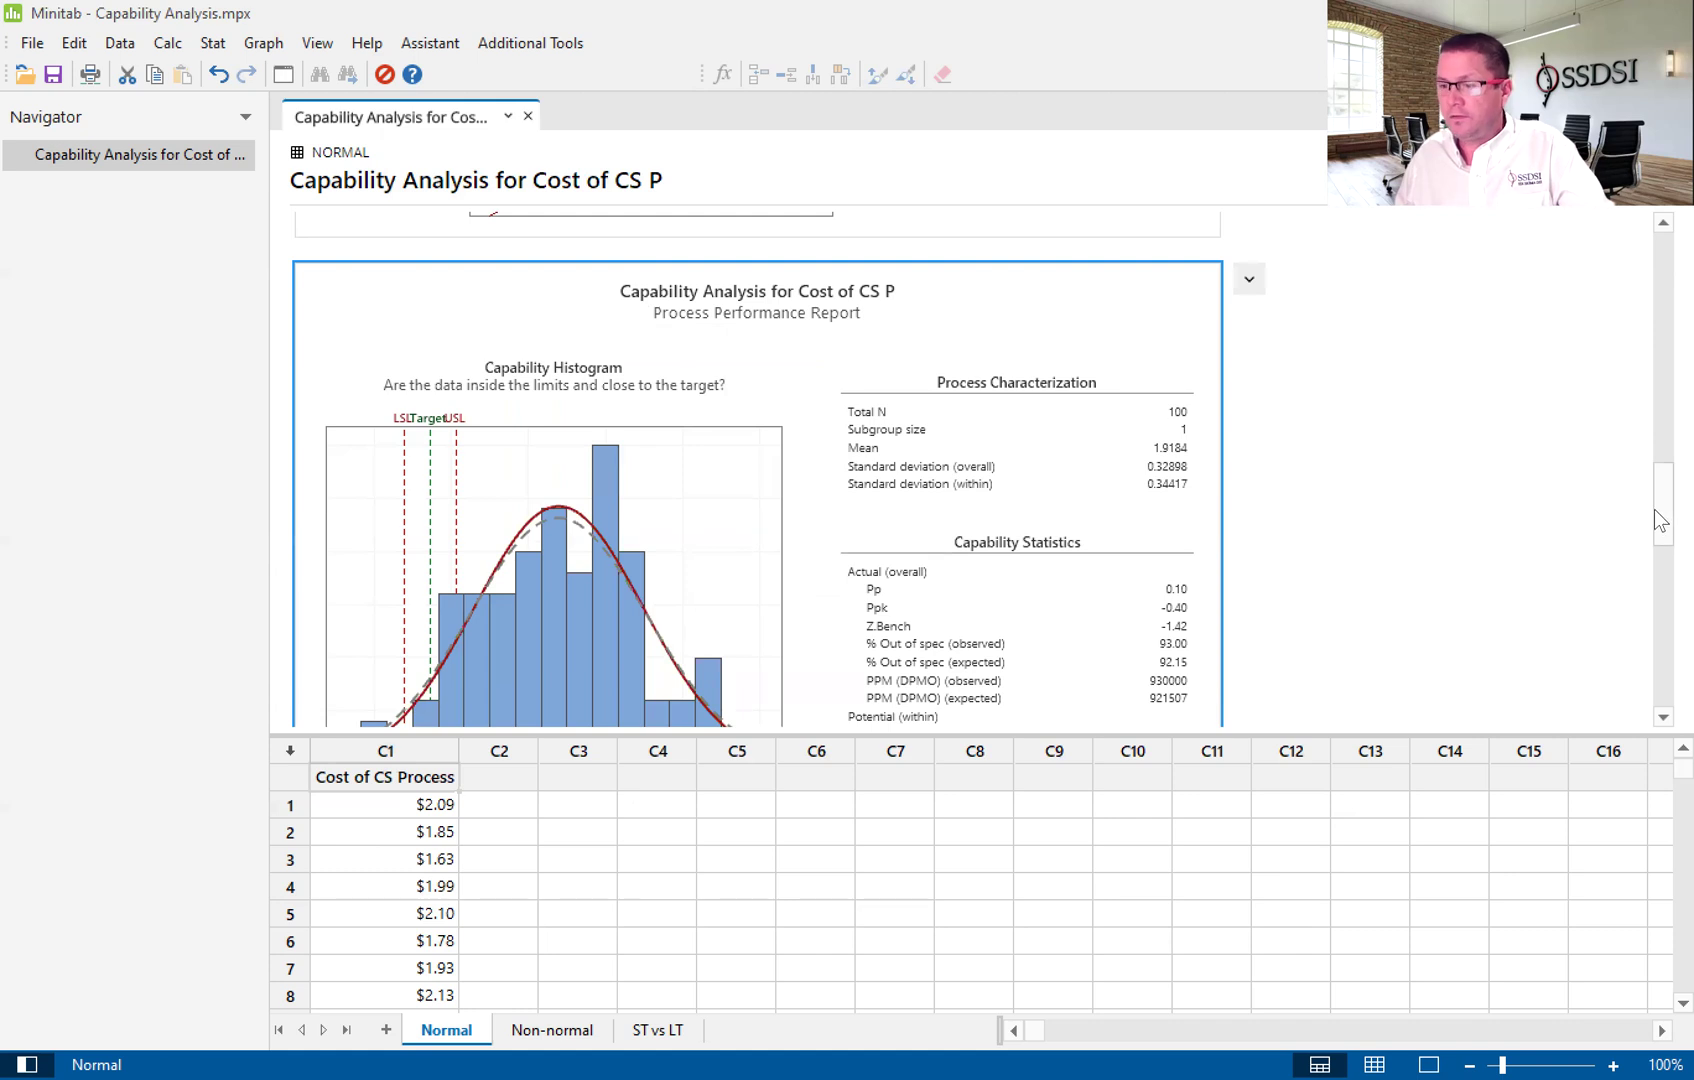
- Check the I-MR chart and normality plot, and examine the enlarged Summary Report
left_click_drag(1654, 479, 1654, 401)
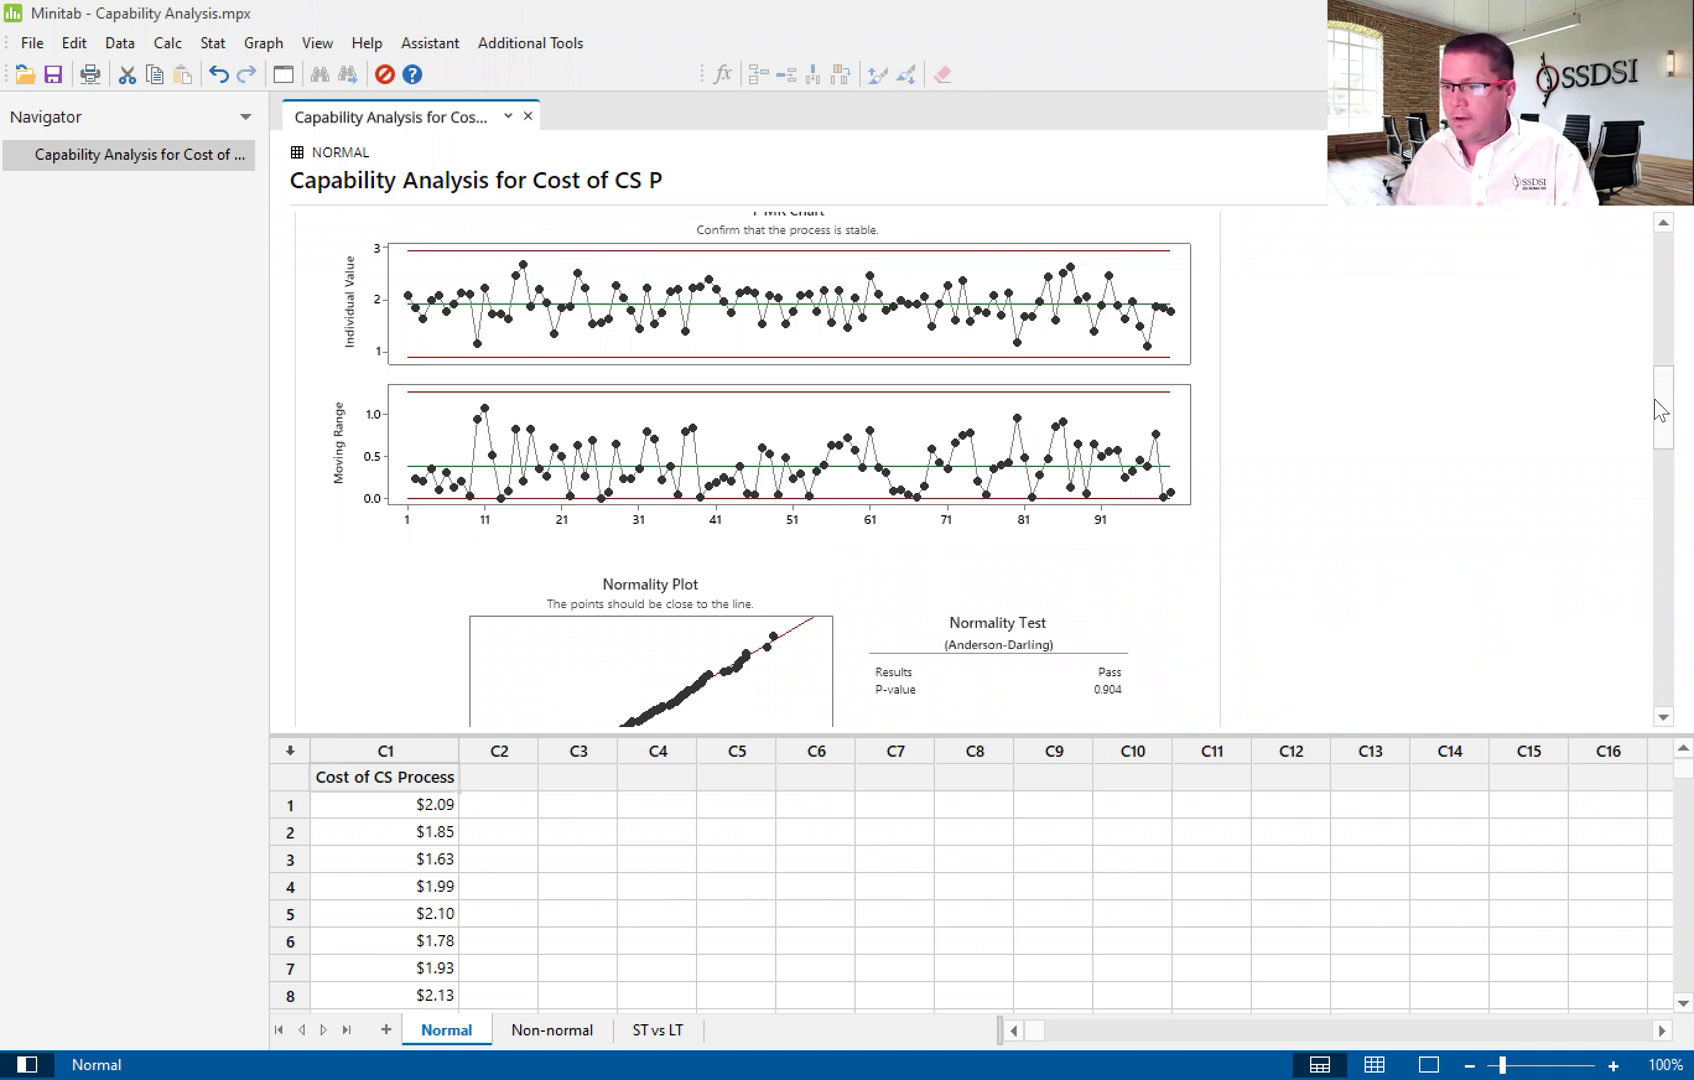
mouse_move(1660, 435)
left_mouse_down()
mouse_move(1660, 451)
mouse_move(1660, 436)
left_mouse_up()
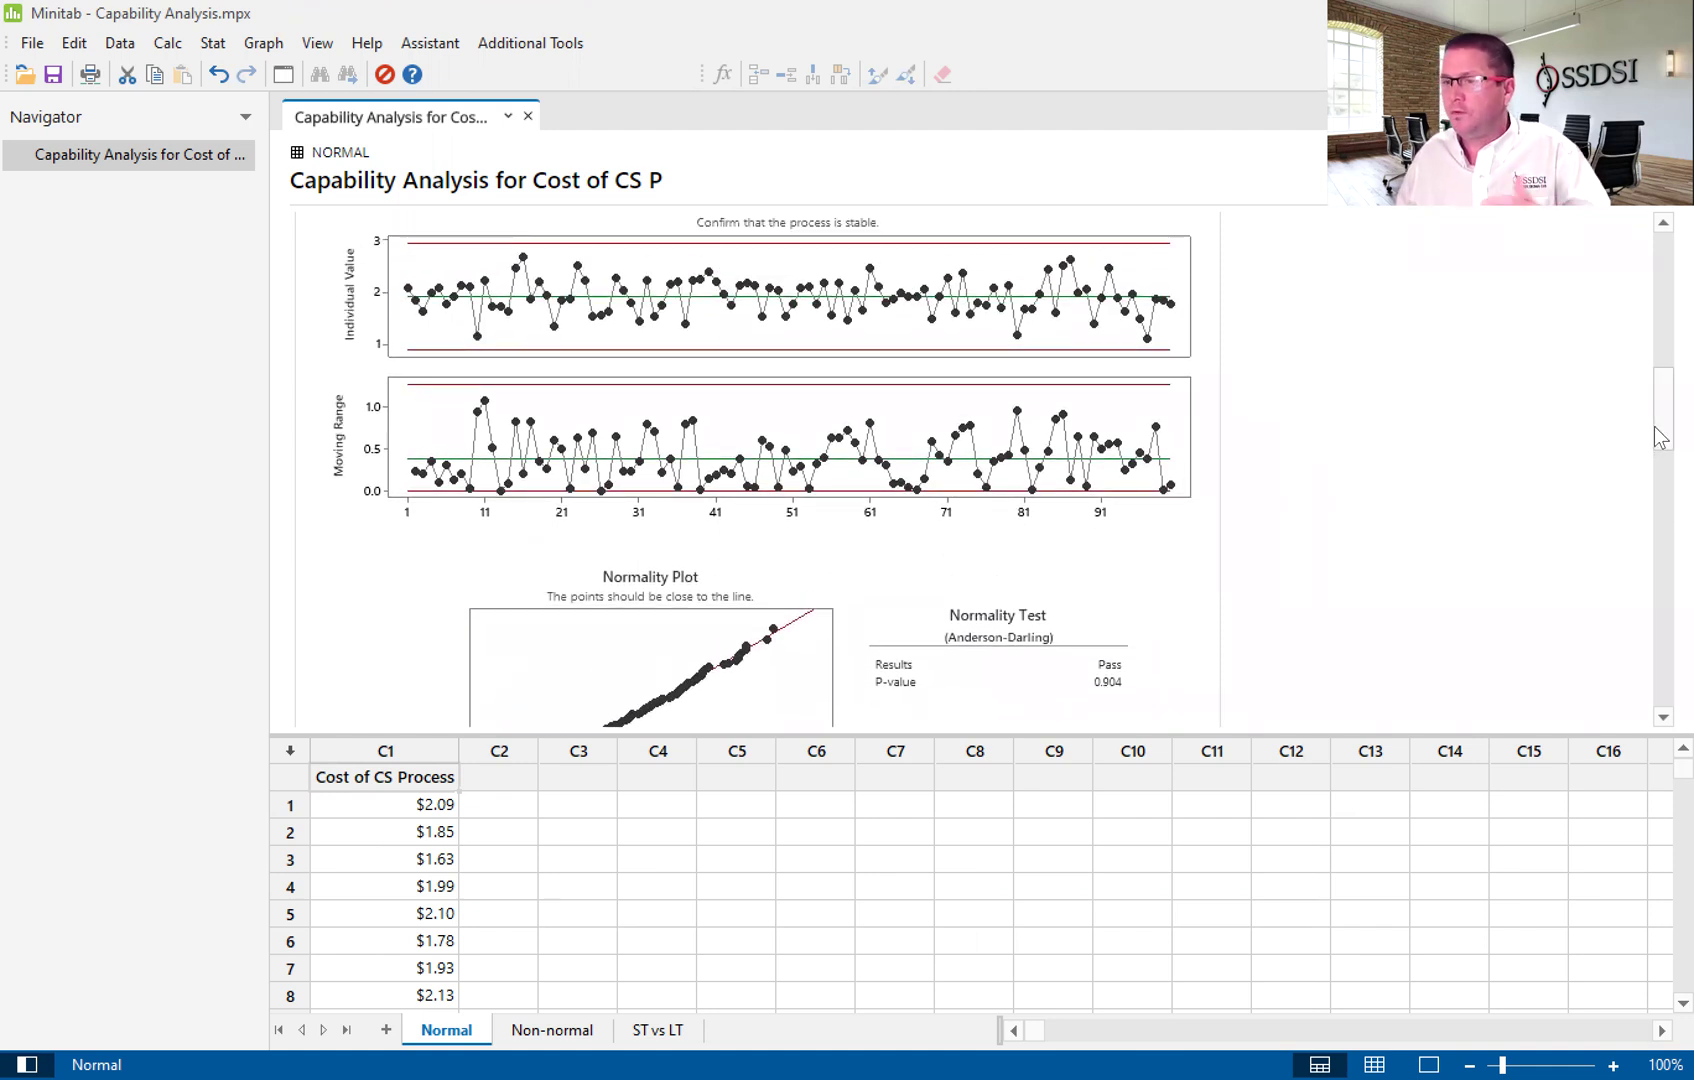
left_click_drag(1660, 436, 1654, 294)
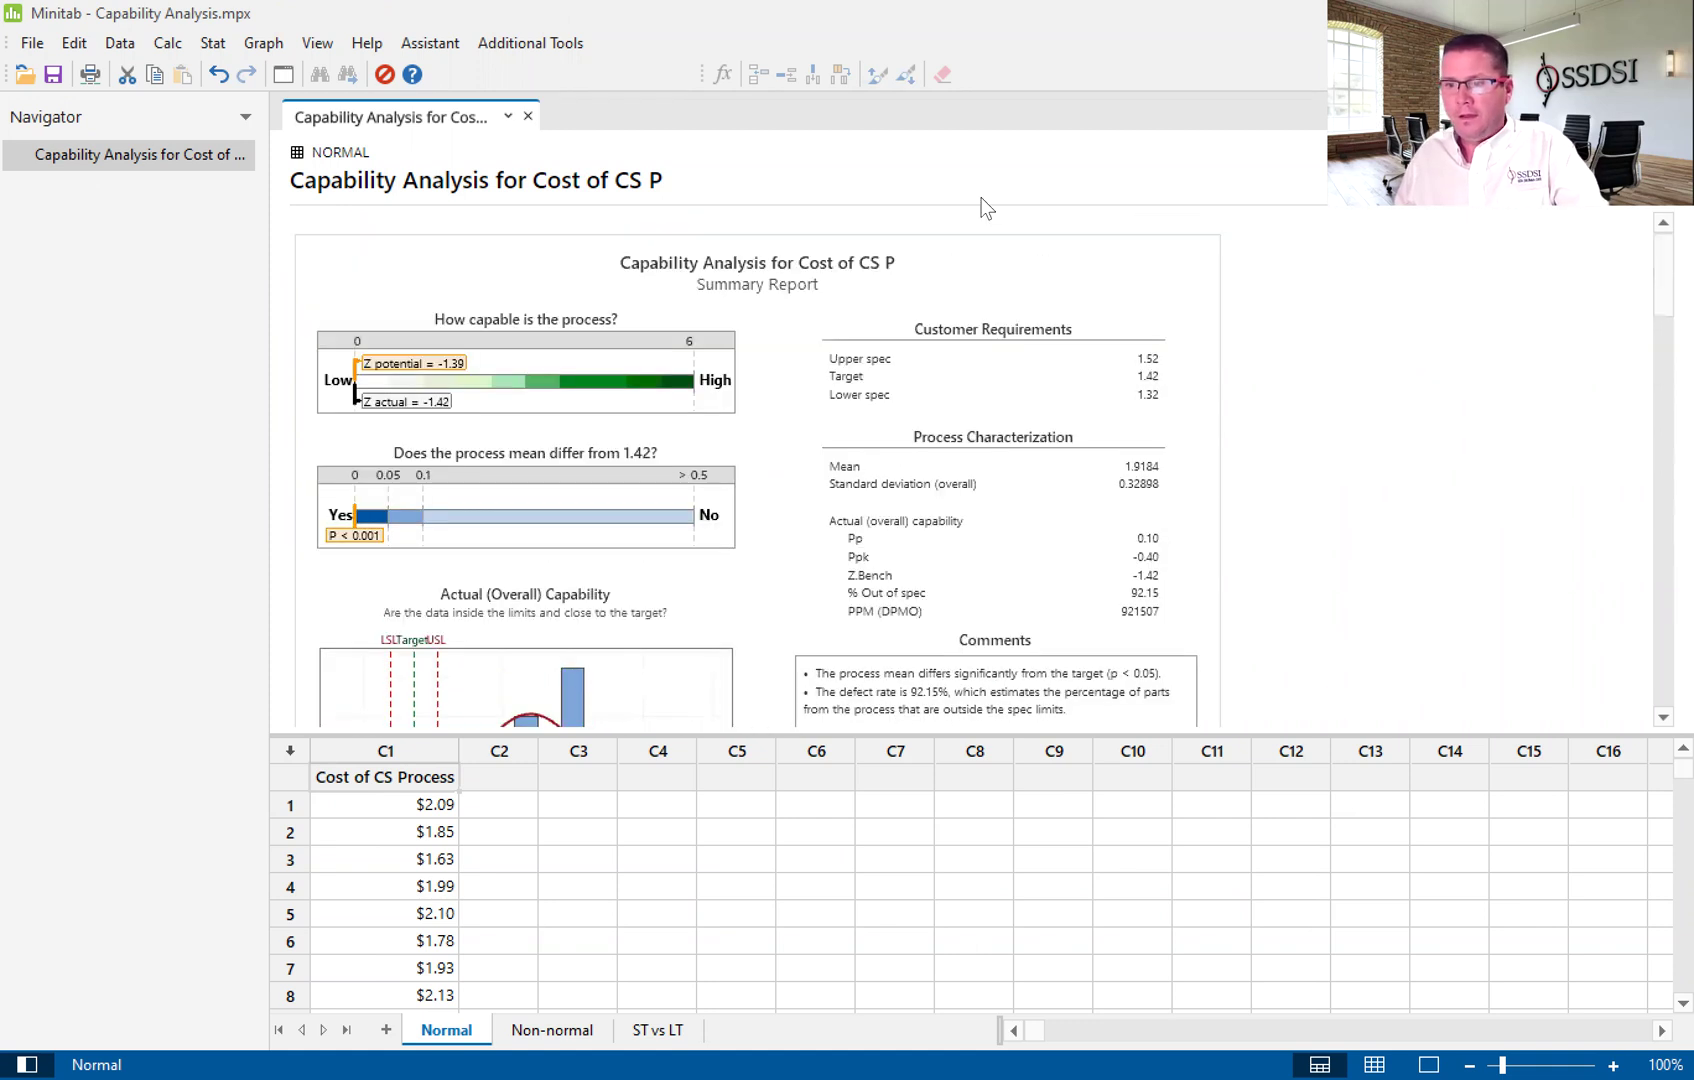
double_click(869, 292)
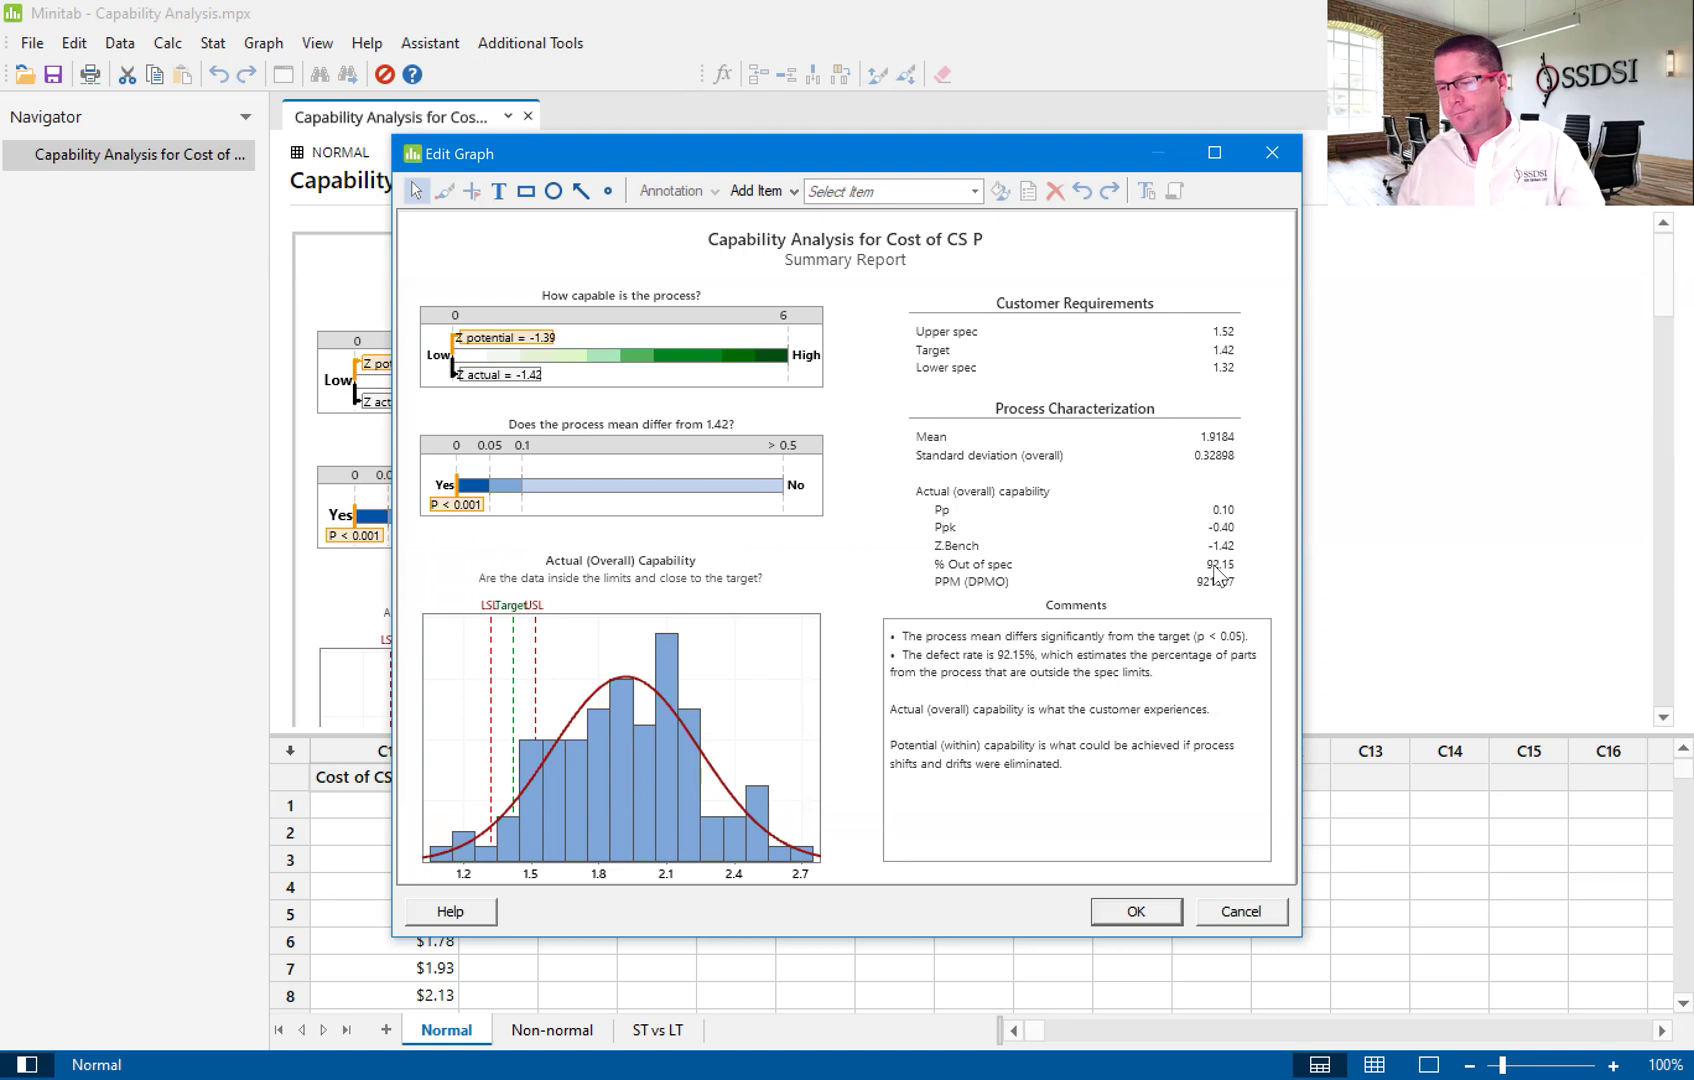
left_click(1138, 912)
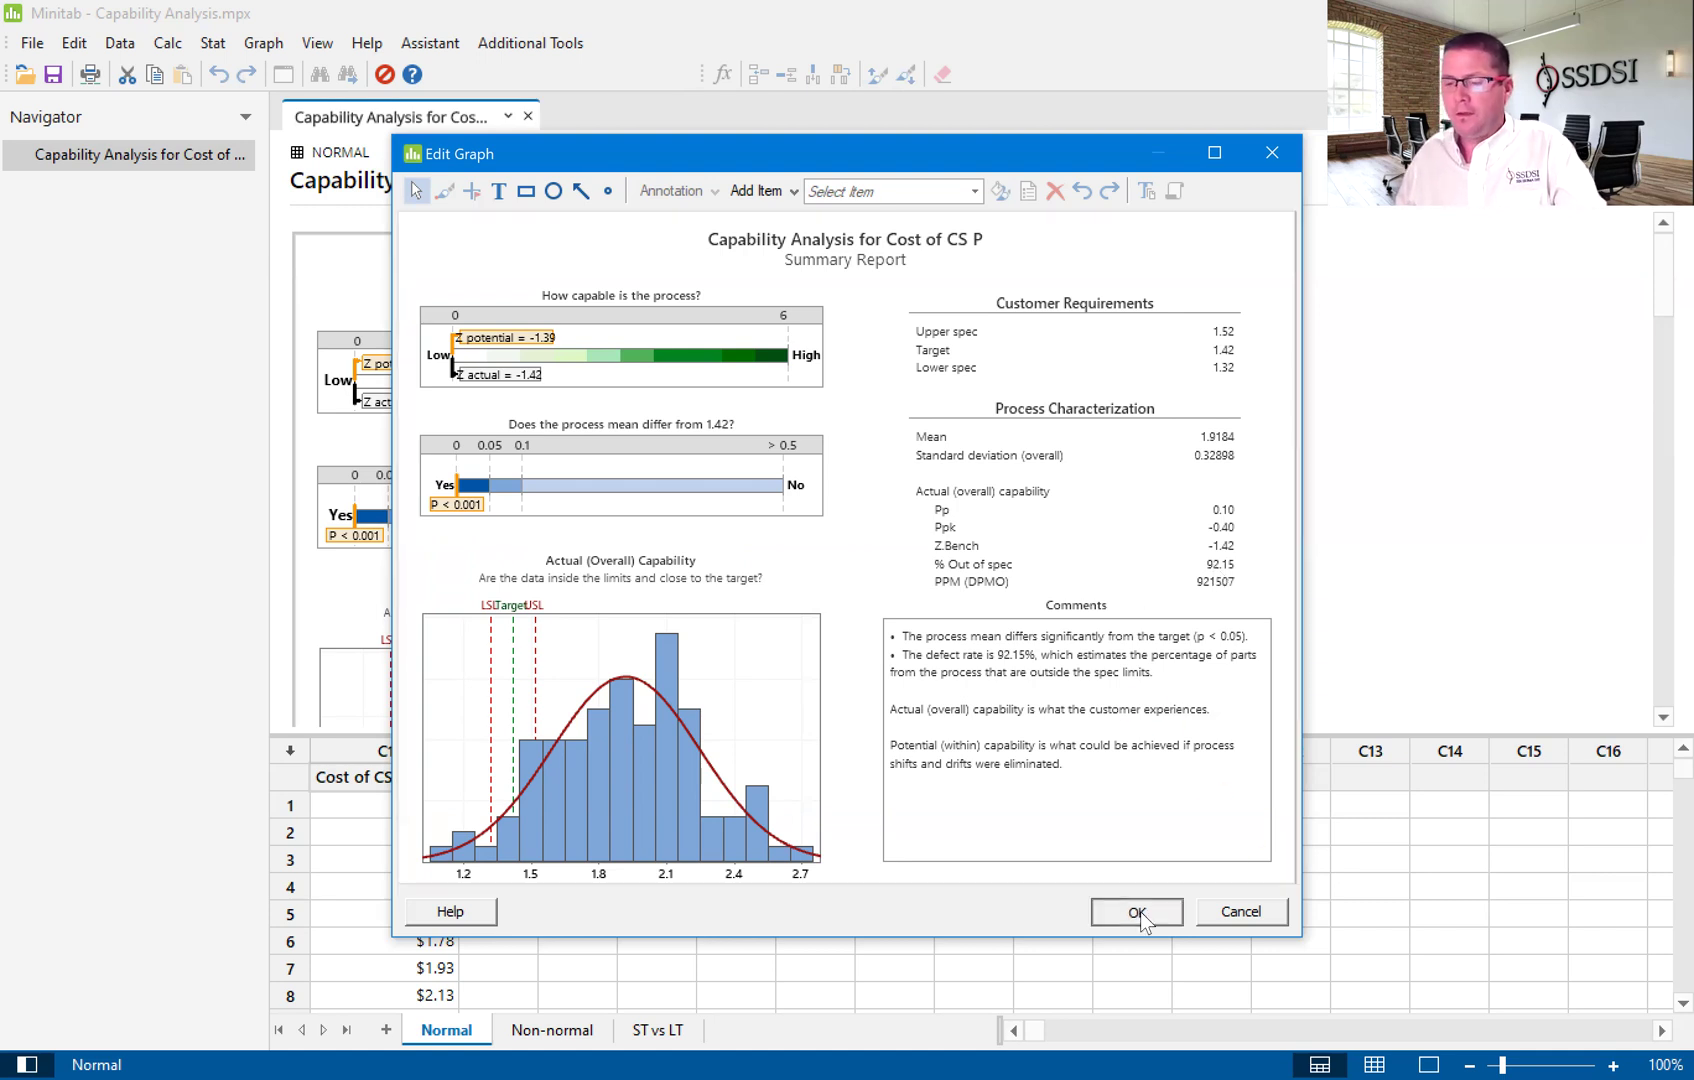